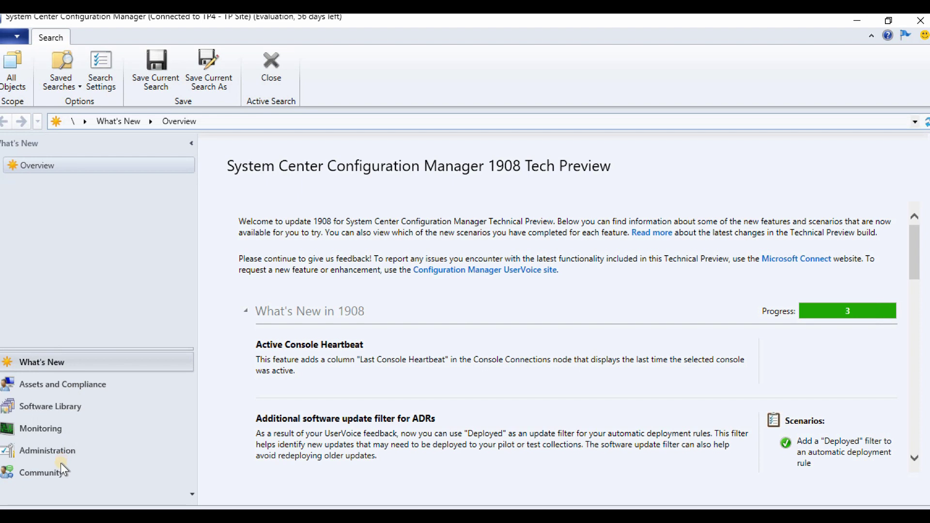
- Go to Administration > Updates and Servicing and select the Technical Preview 1909 update
left_click(56, 451)
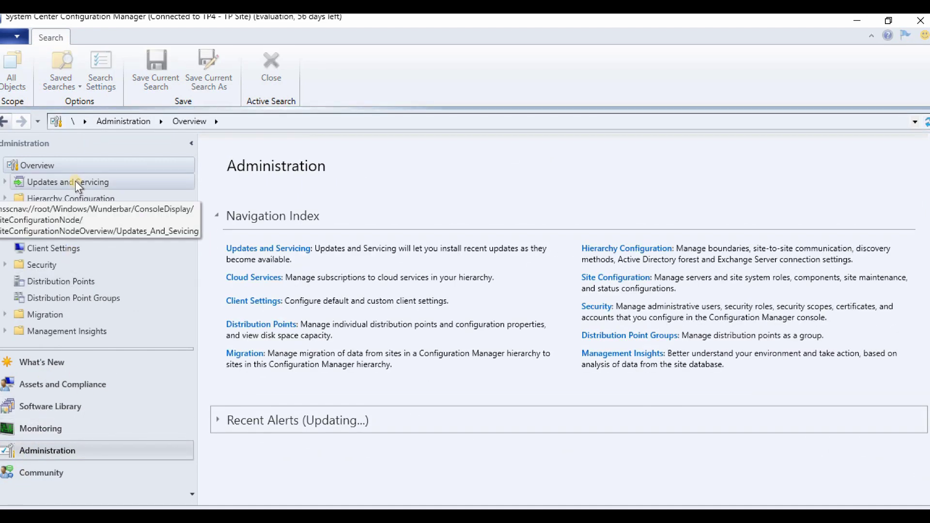
left_click(74, 181)
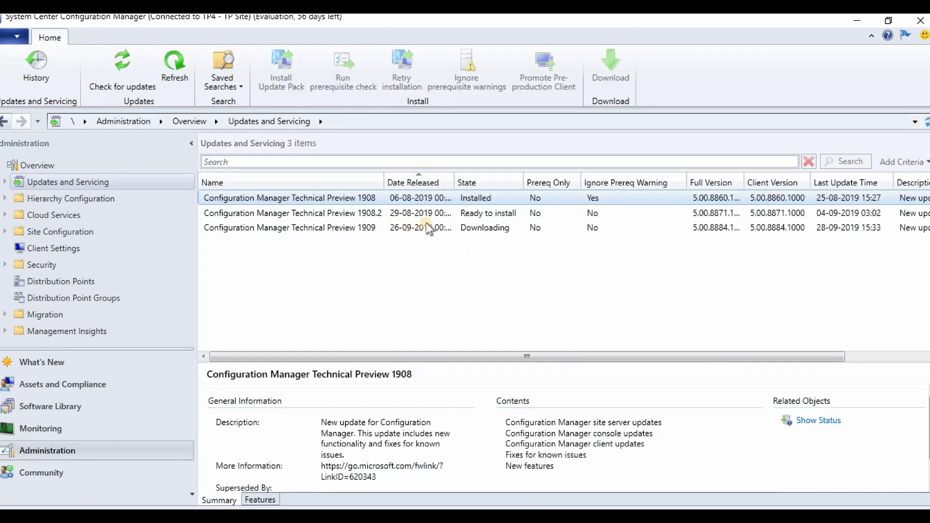
left_click(487, 227)
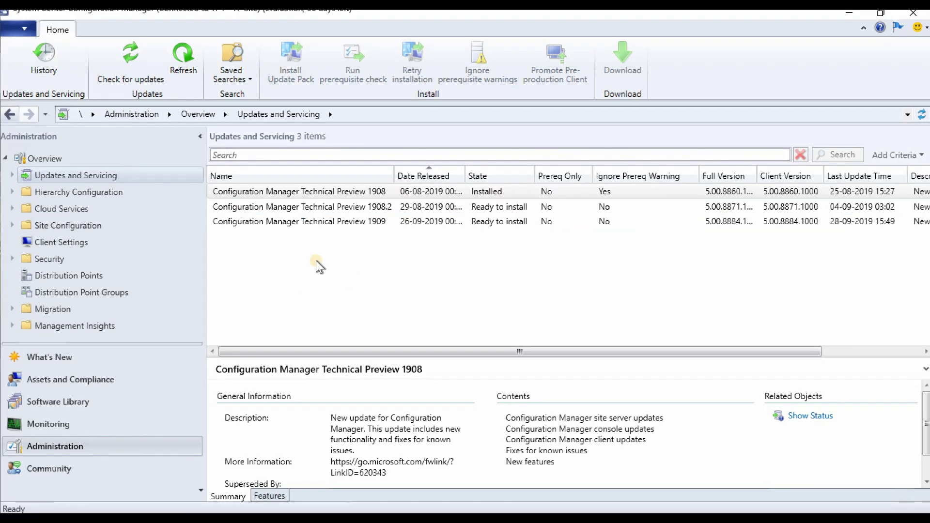
- Start installing the Technical Preview 1909 update pack, ignoring prerequisite warnings
left_click(315, 220)
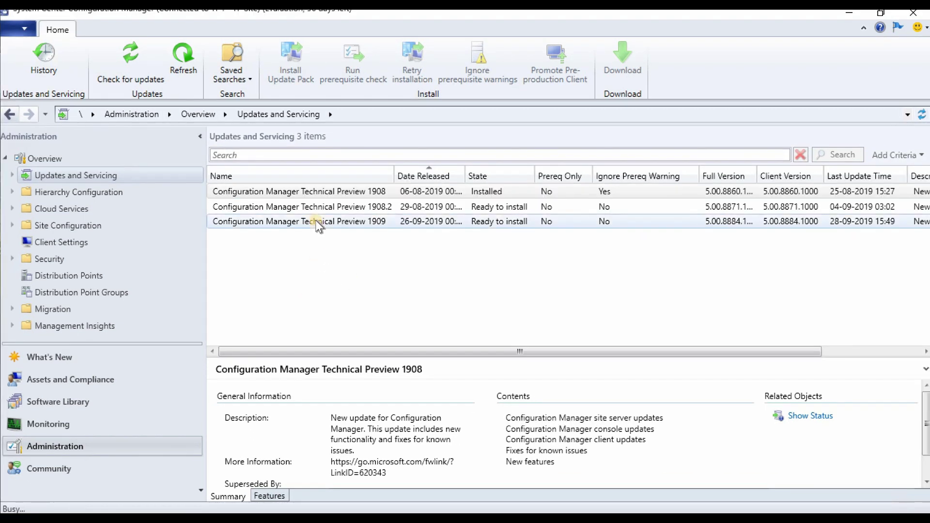
right_click(315, 220)
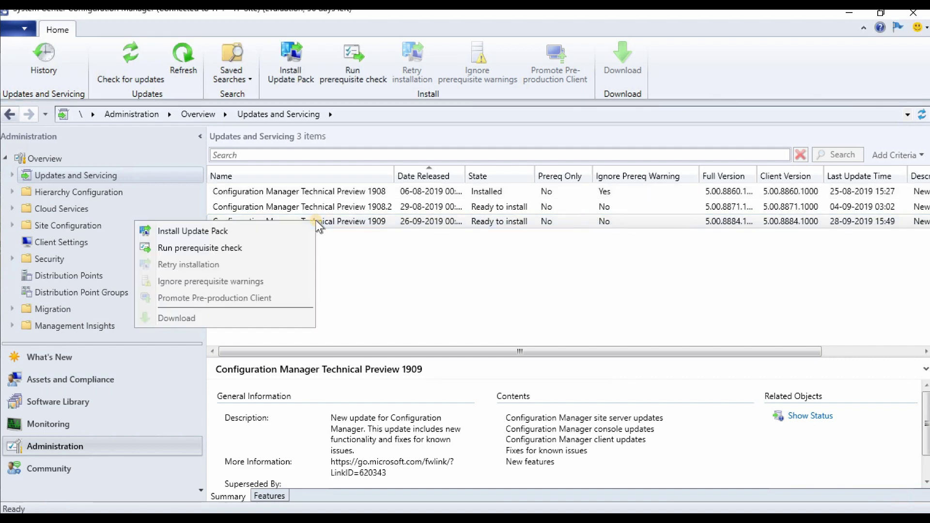
left_click(269, 235)
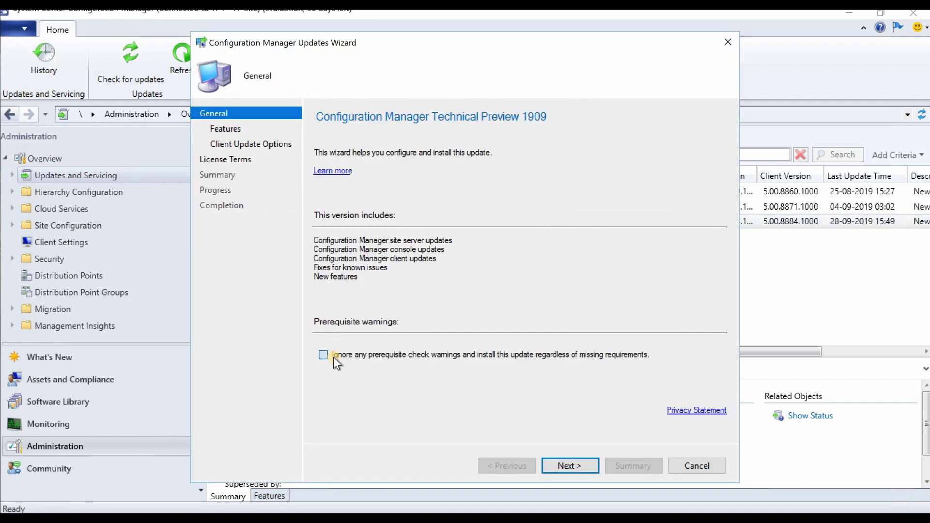
left_click(333, 357)
- Keep the default features and client settings, accept the license terms, and run the installation
left_click(587, 464)
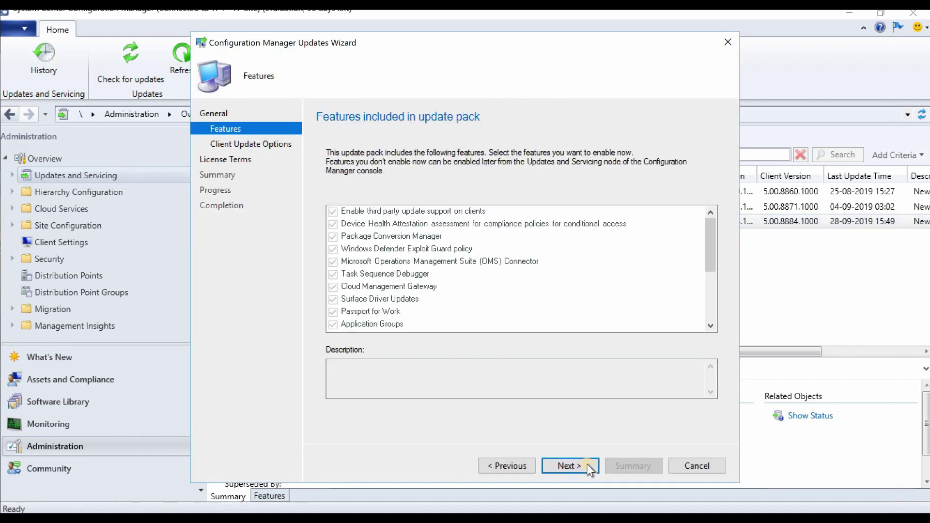
left_click(587, 464)
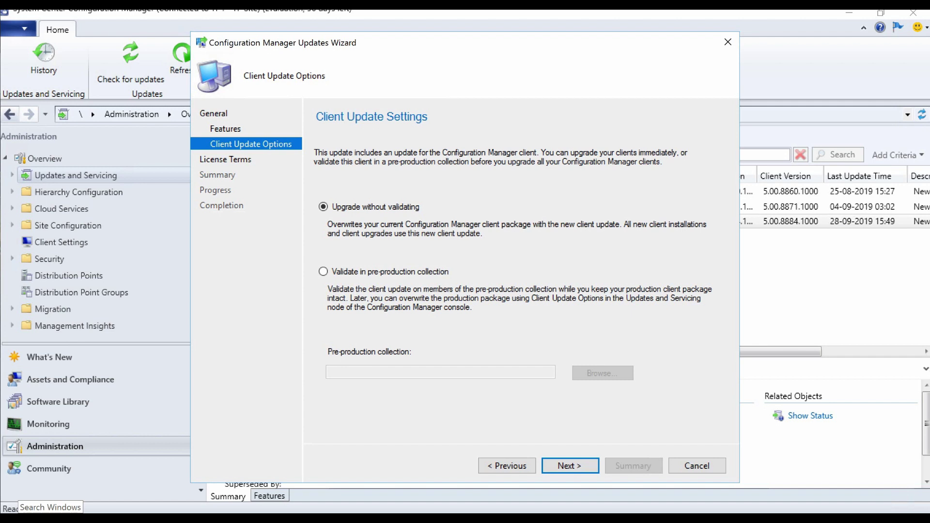
left_click(556, 466)
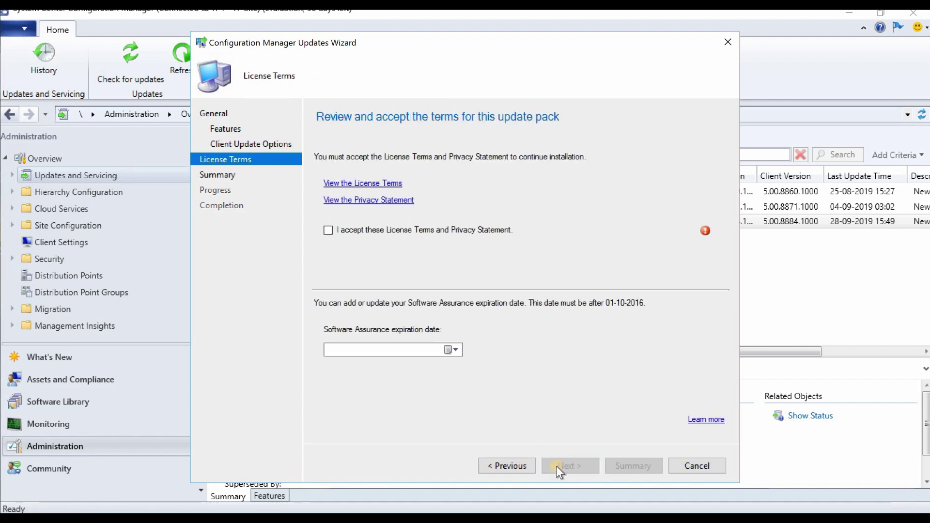
left_click(429, 229)
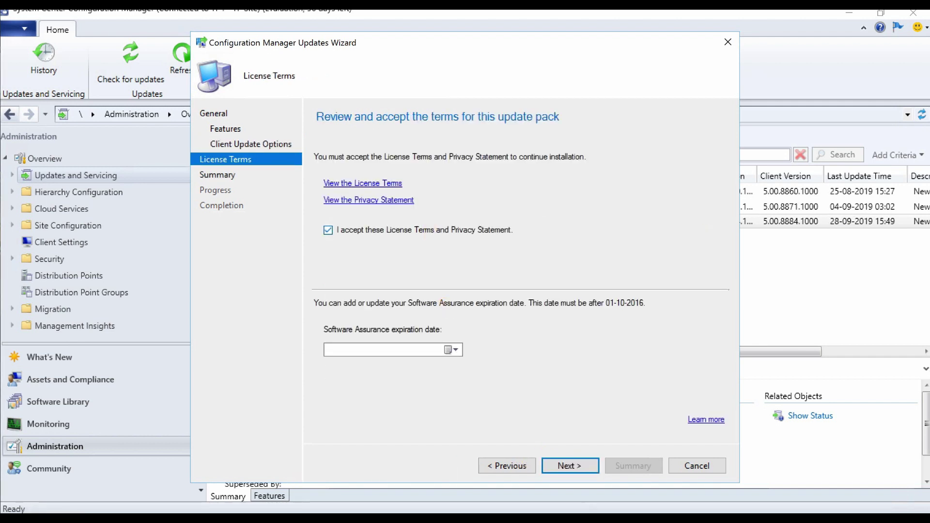
left_click(576, 460)
left_click(575, 461)
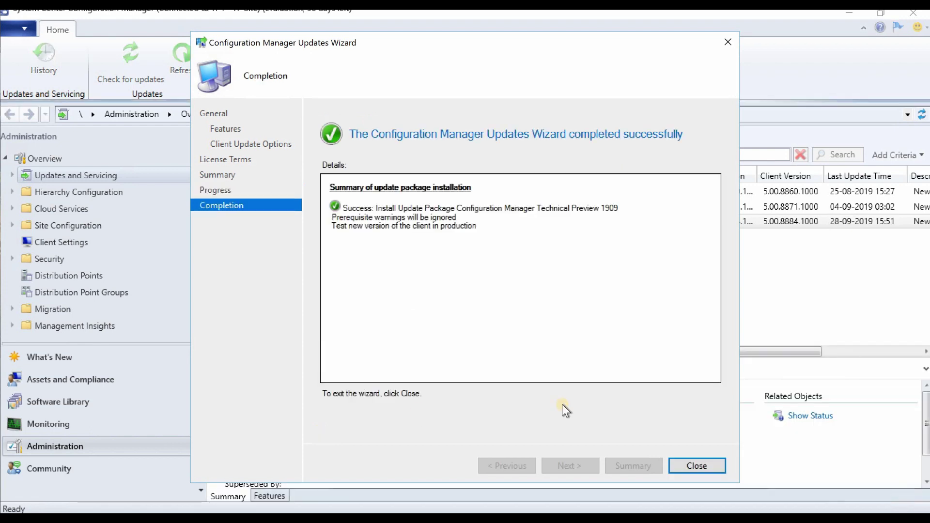
- Close the updates wizard and check the console version in About Configuration Manager
left_click(700, 464)
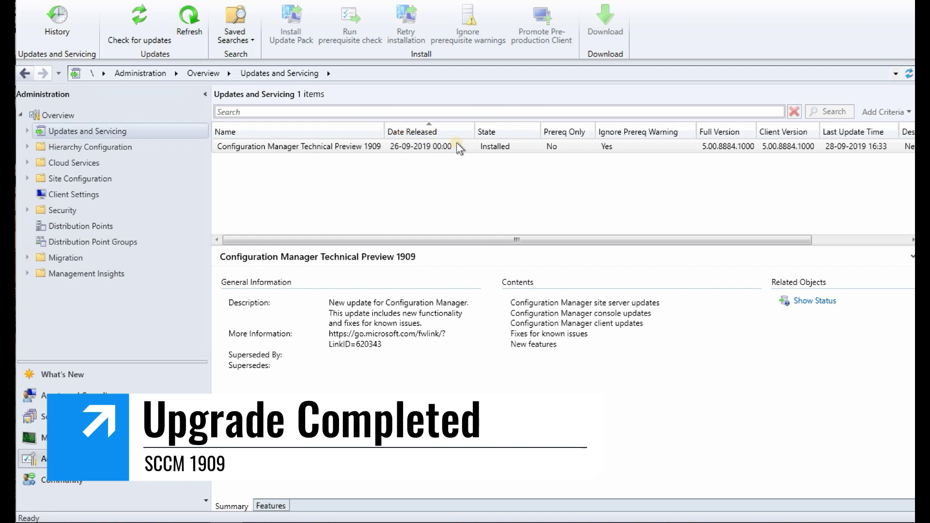
key("alt+f")
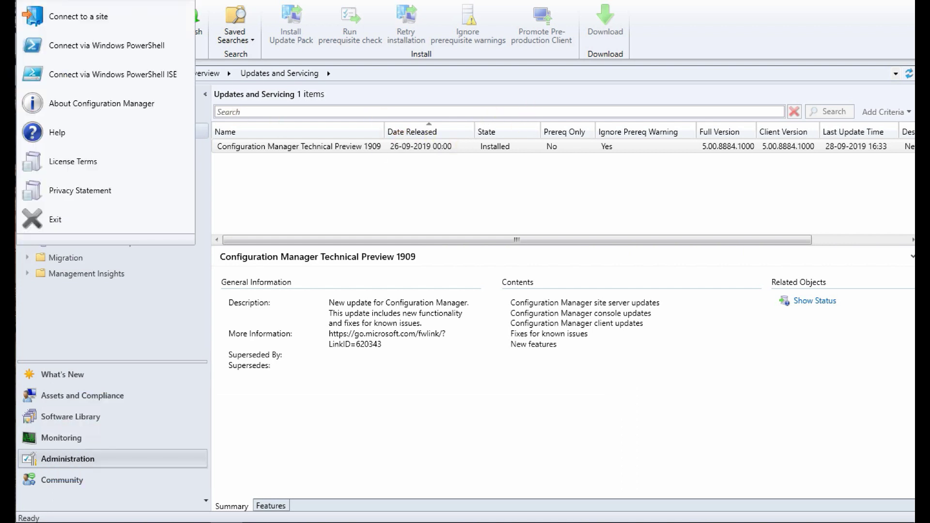
left_click(109, 98)
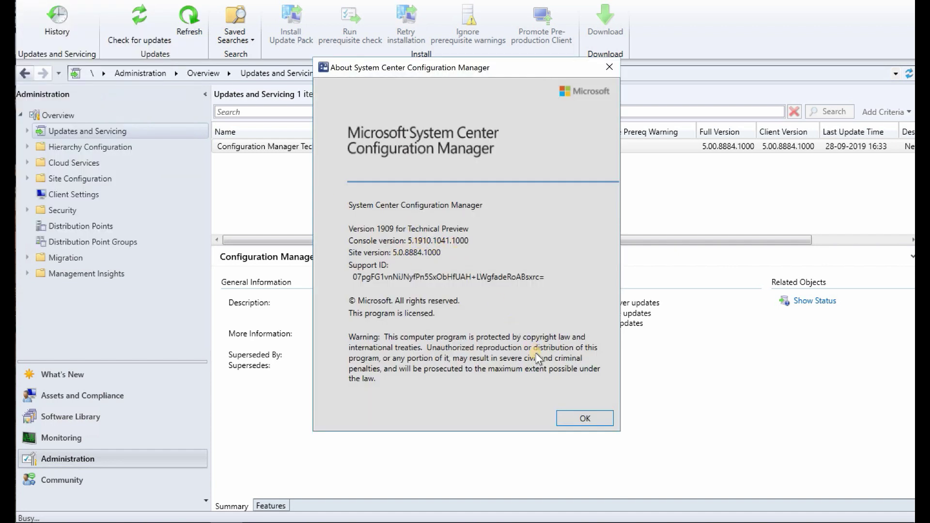
left_click(567, 419)
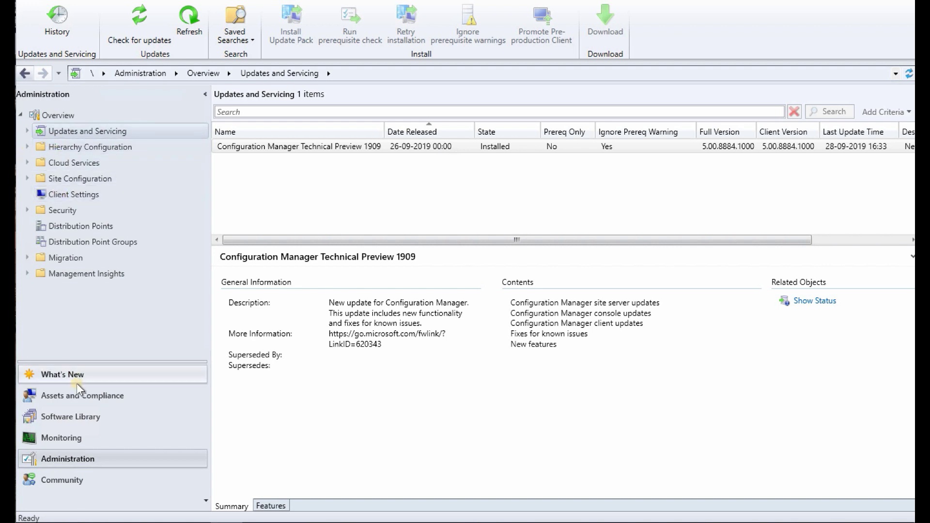
- Create an orchestration group from Assets and Compliance, named 'Test Server Patching'
left_click(85, 394)
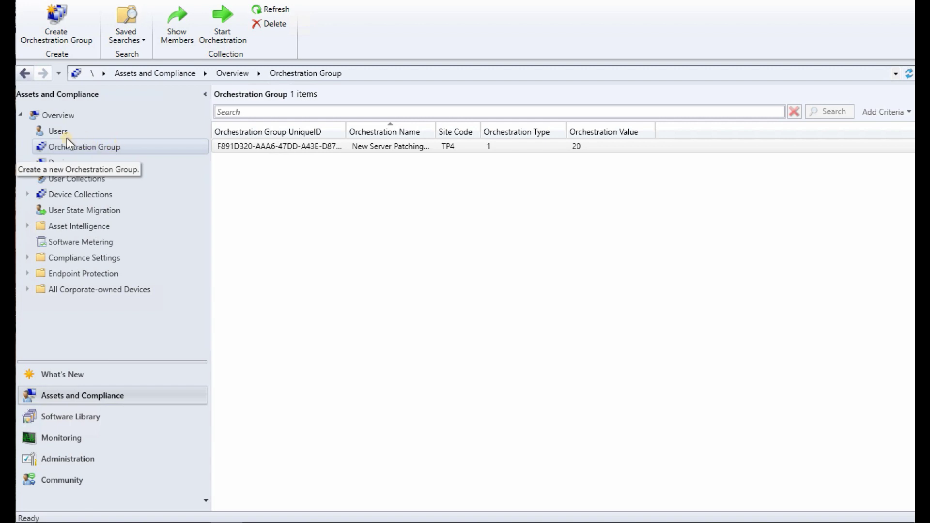
right_click(108, 145)
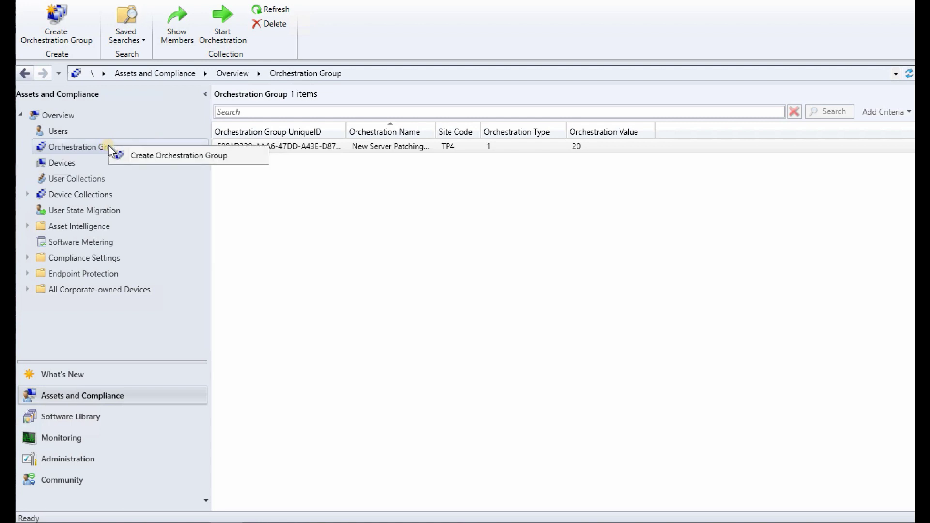
left_click(148, 156)
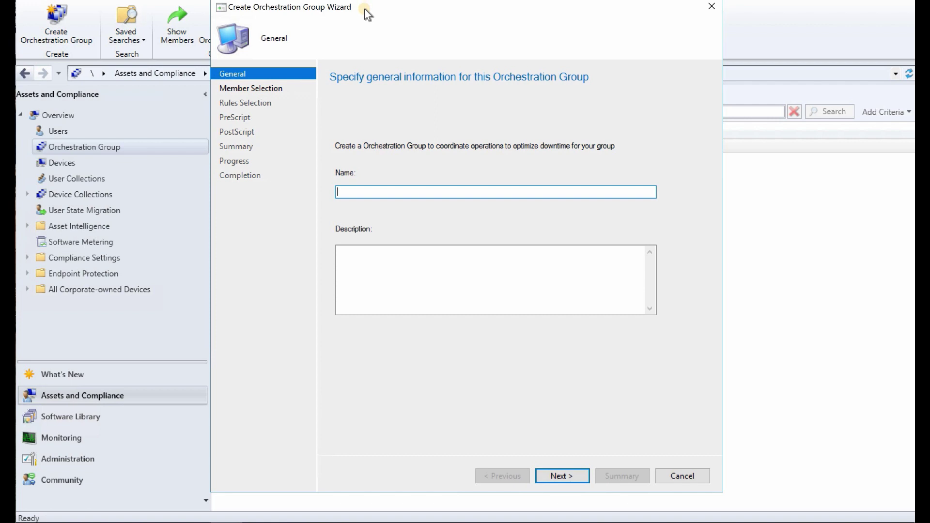
type("Test")
left_click(422, 280)
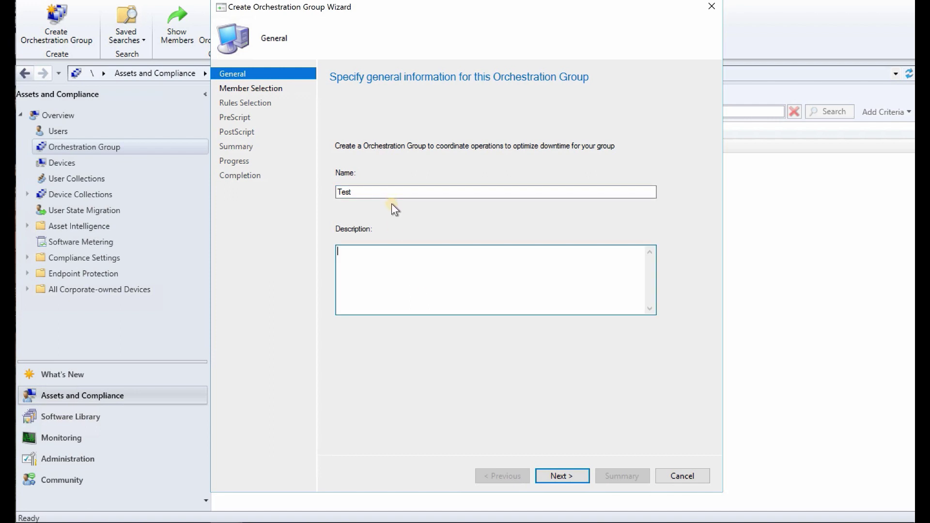
left_click(387, 191)
type("S")
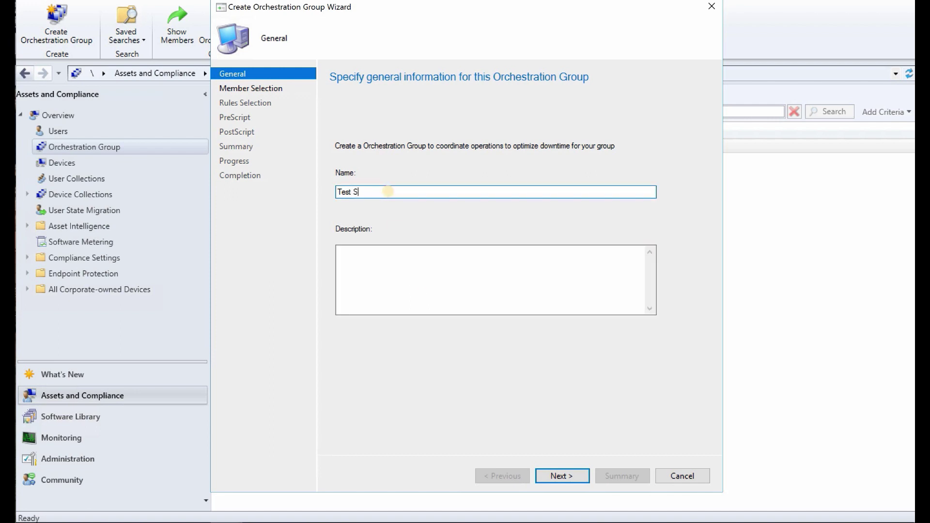
type("erver Patching")
- Enter site code TPS on the Member Selection page and start a resource search
left_click(568, 477)
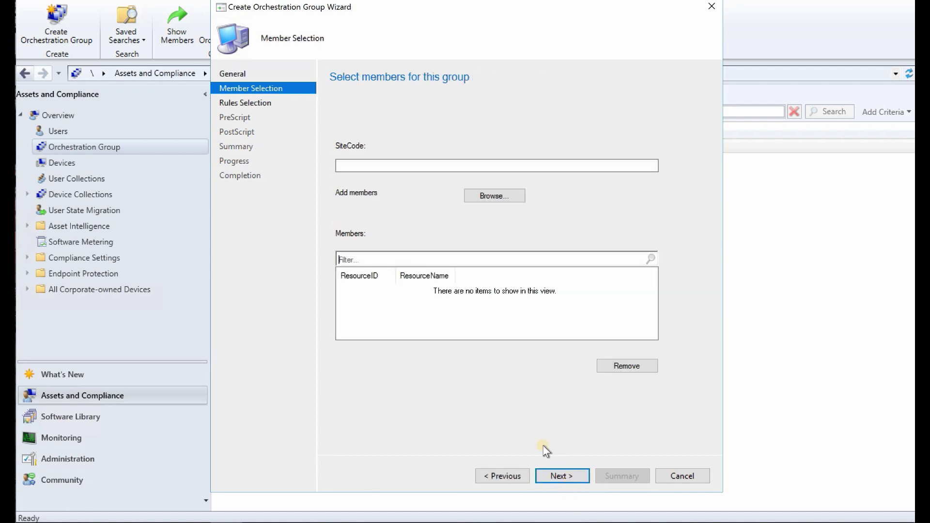
left_click(433, 169)
type("TP")
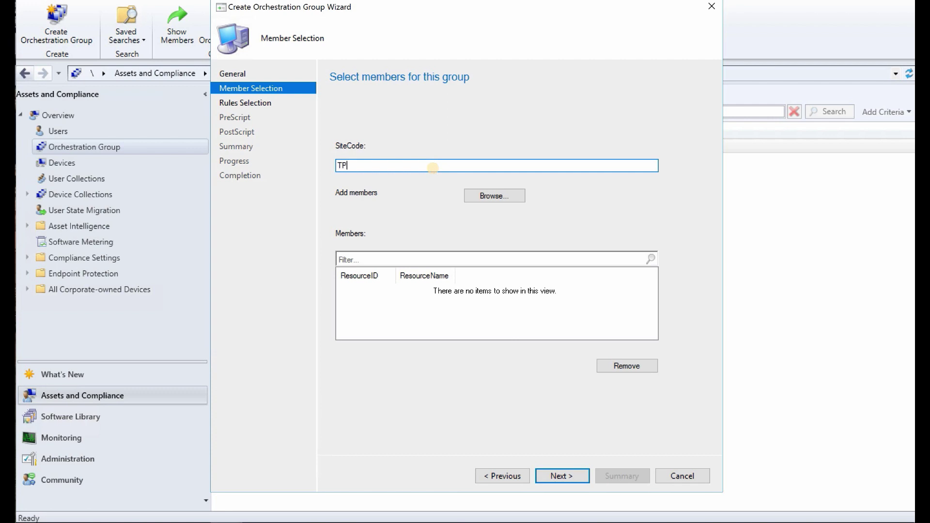
type("S")
left_click(508, 195)
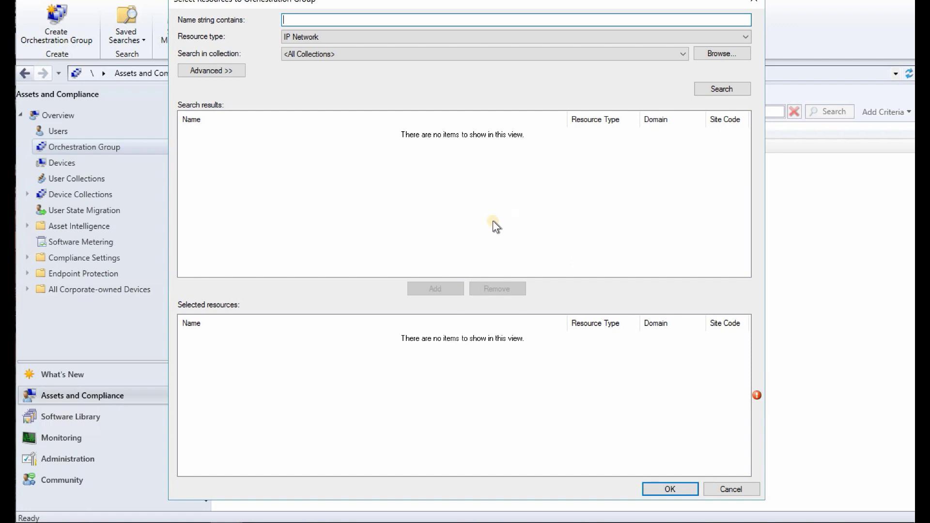
- Search System Resource objects using the Active attribute
left_click(708, 89)
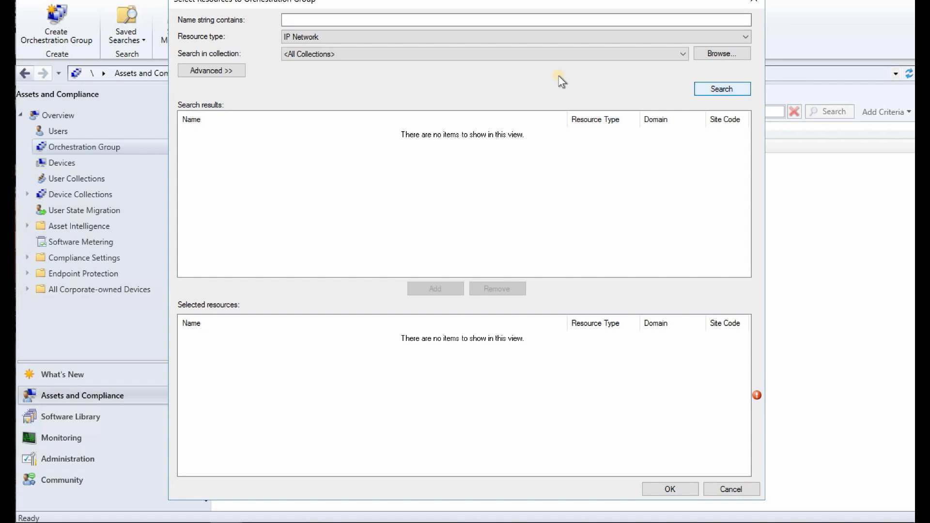
left_click(225, 74)
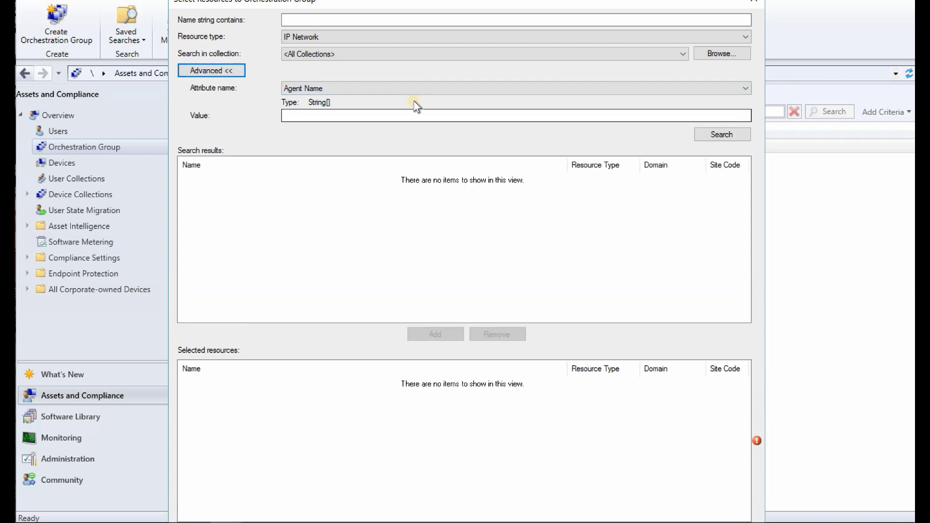
left_click(422, 89)
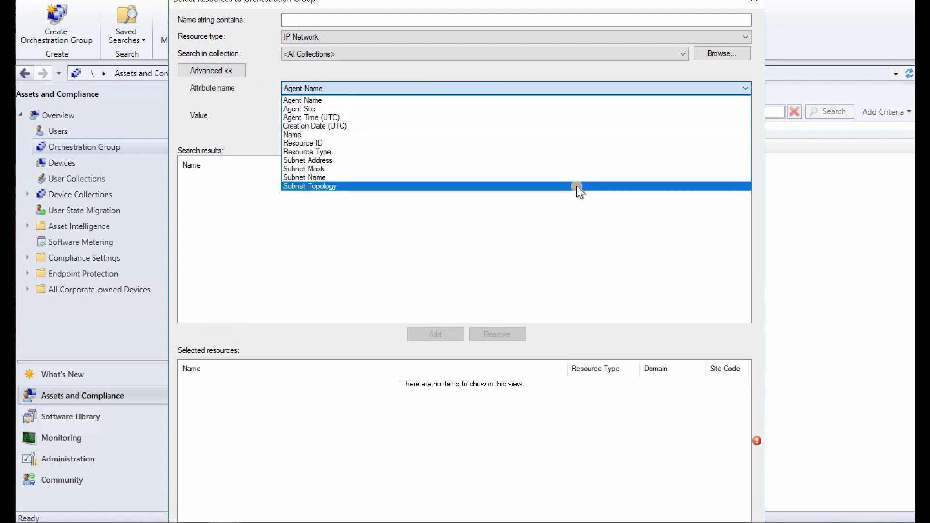
left_click(542, 37)
left_click(542, 37)
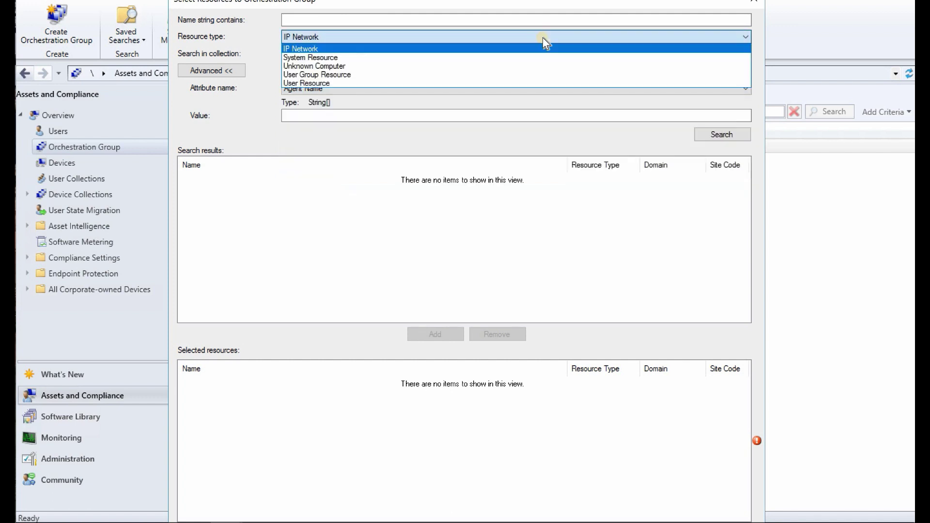
left_click(531, 56)
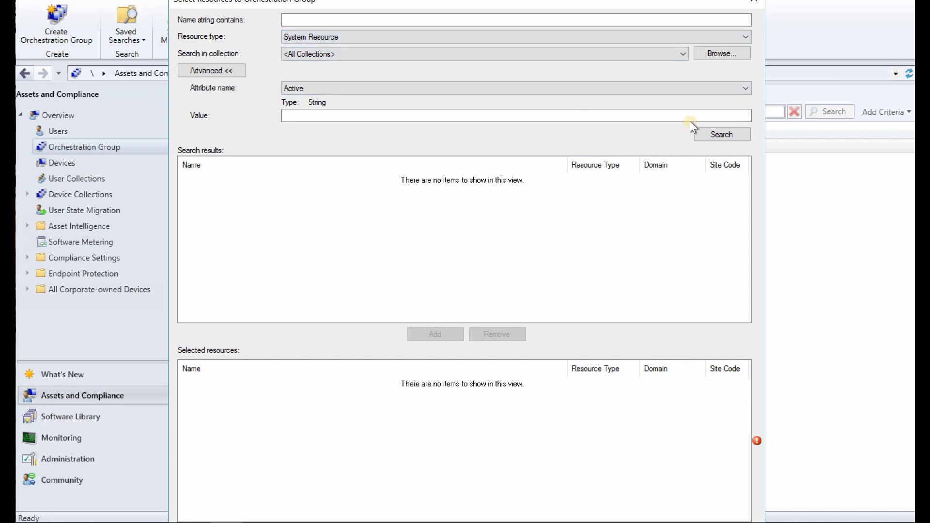
left_click(617, 85)
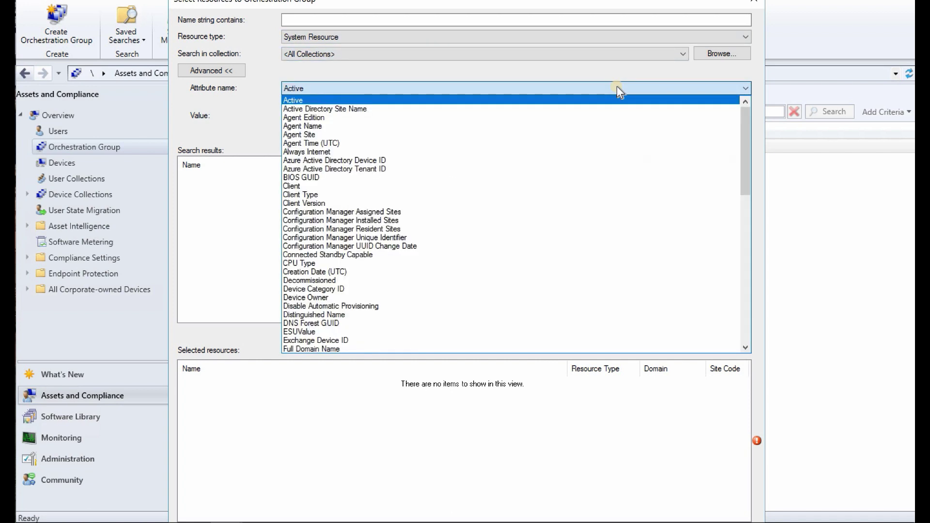
left_click(617, 88)
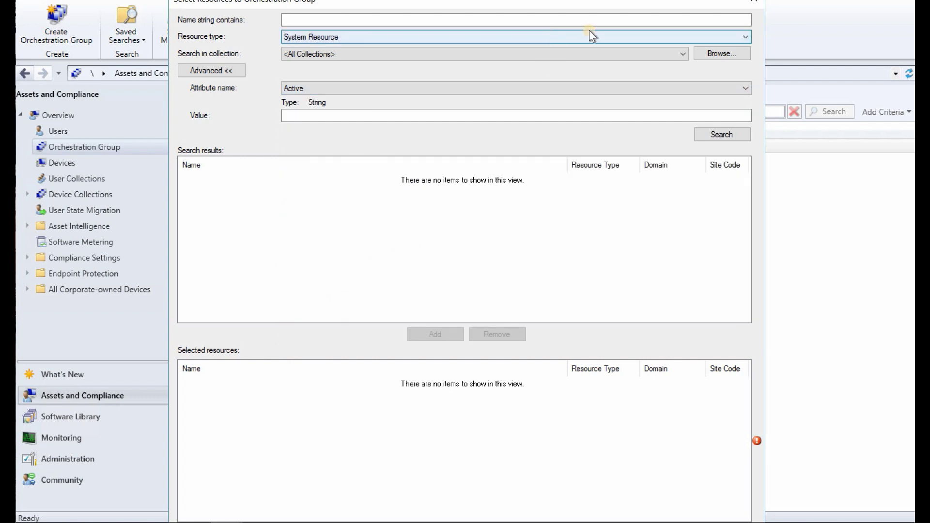
left_click(716, 134)
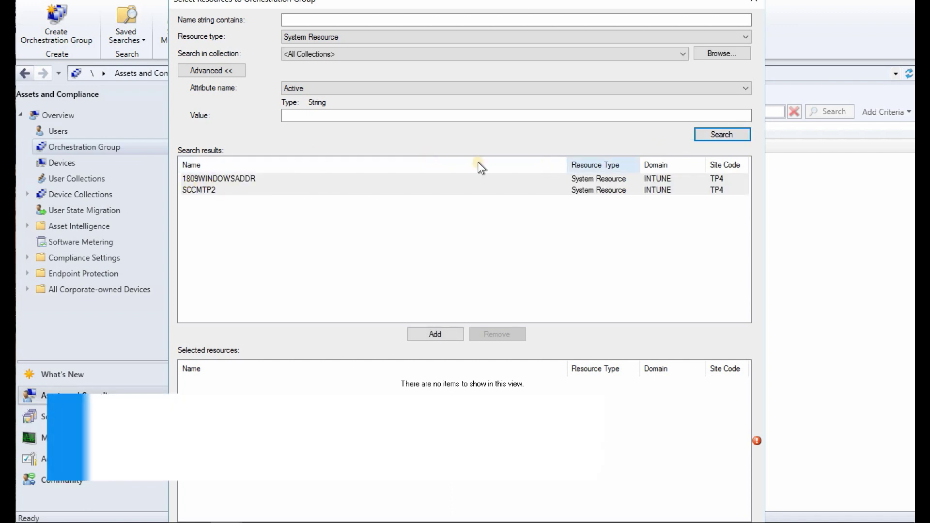
- Add SCCMTP2 from the search results as the group member
left_click(222, 181)
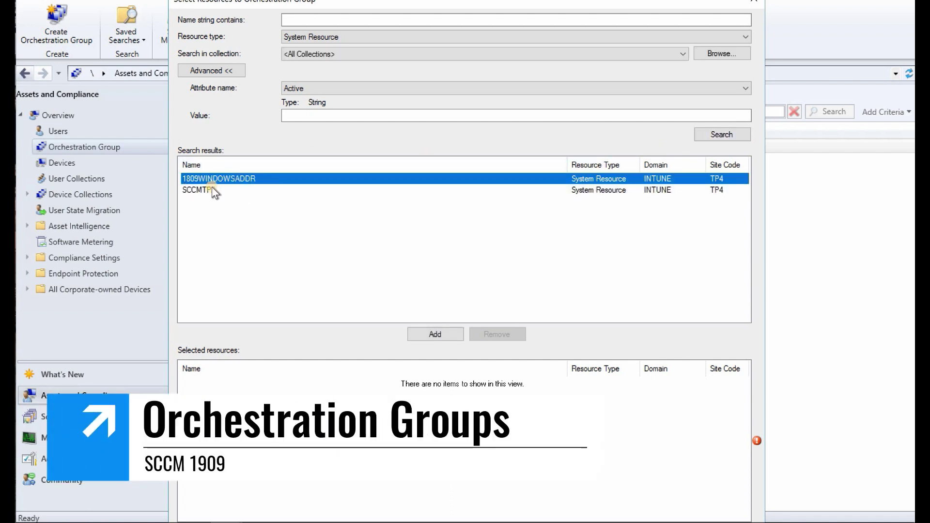
left_click(211, 188)
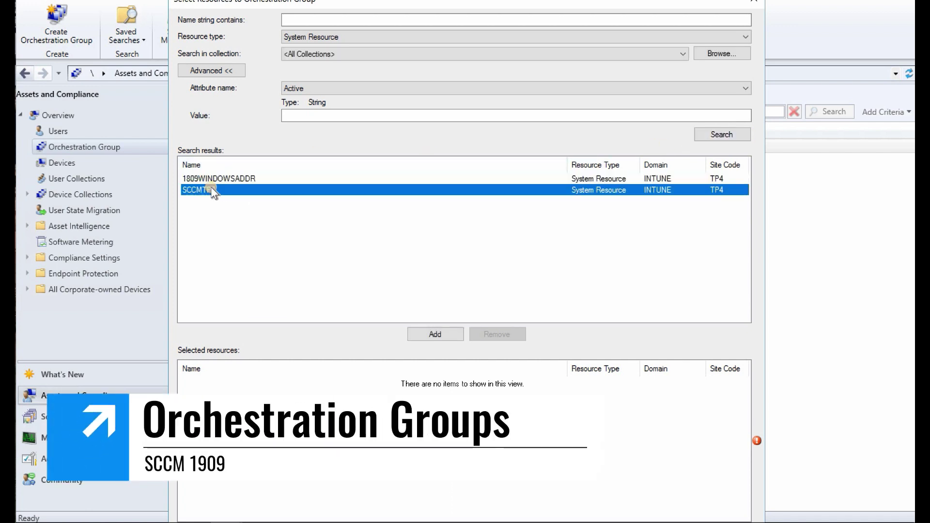
left_click(446, 334)
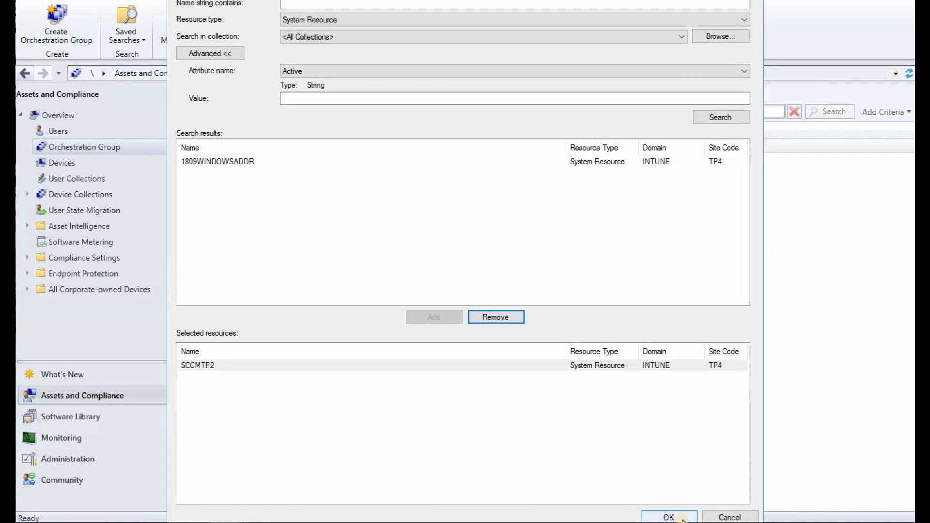
left_click(681, 518)
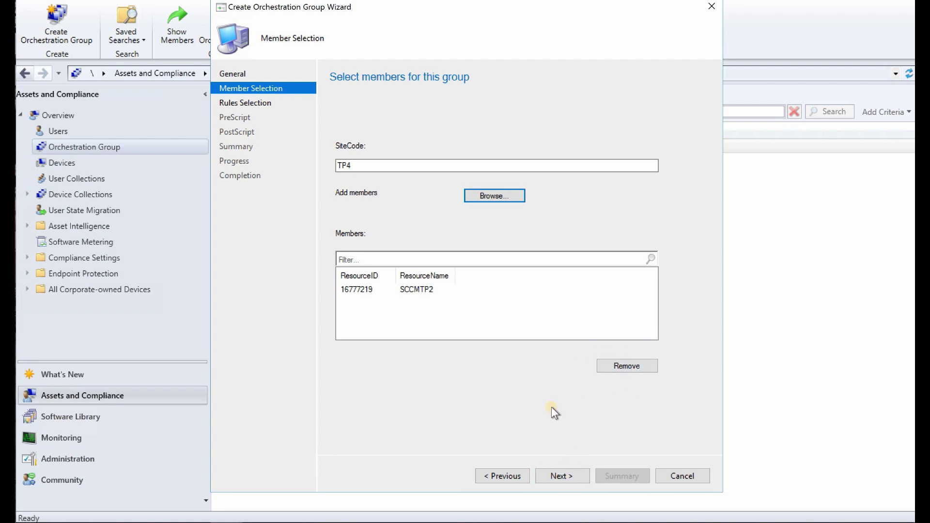
- Set the group rule to allow updating 1 machine at a time instead of a maintenance sequence
left_click(557, 473)
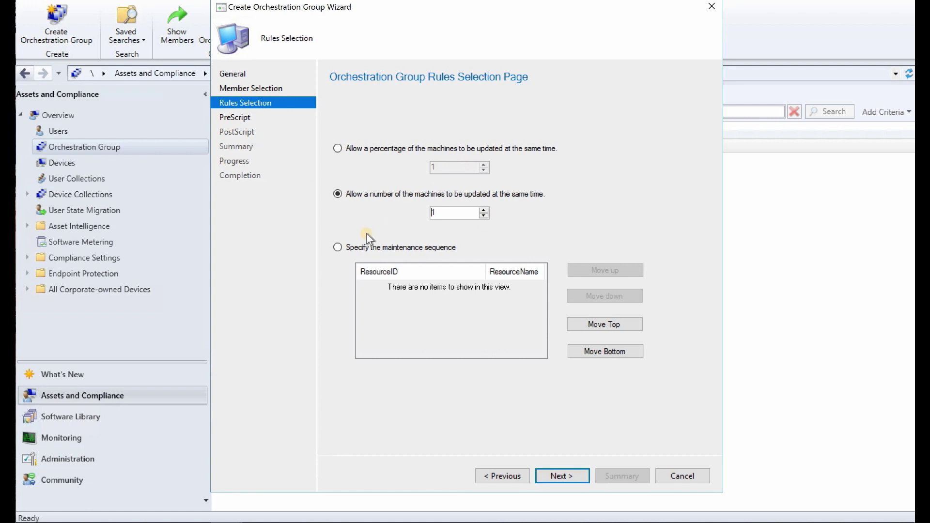
left_click(338, 246)
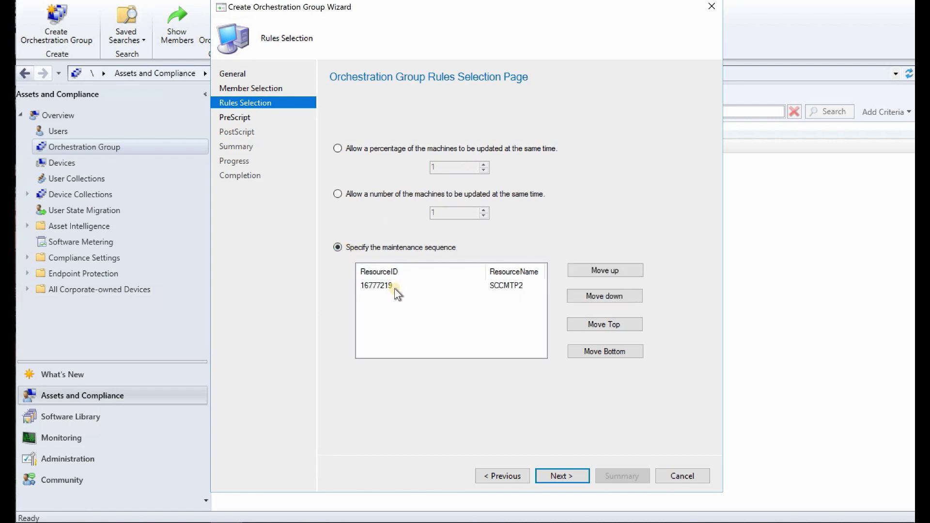
left_click(395, 286)
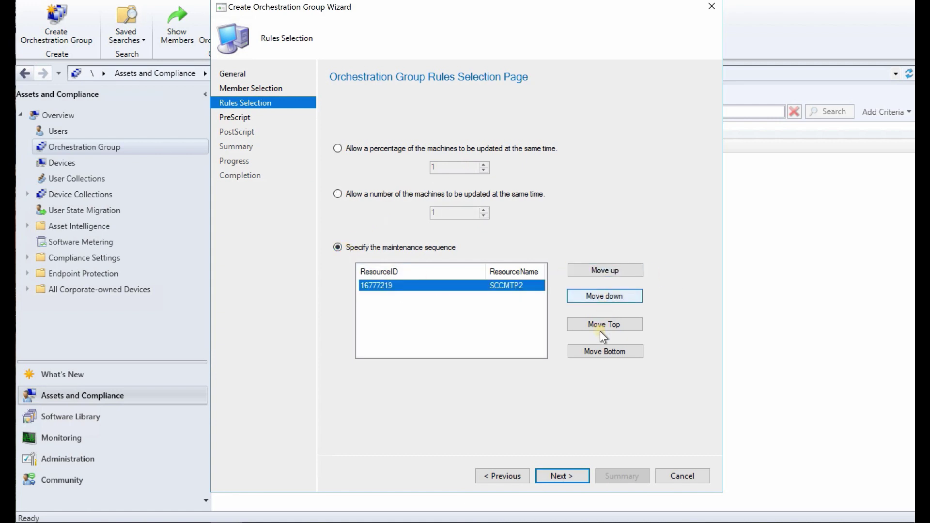
left_click(338, 194)
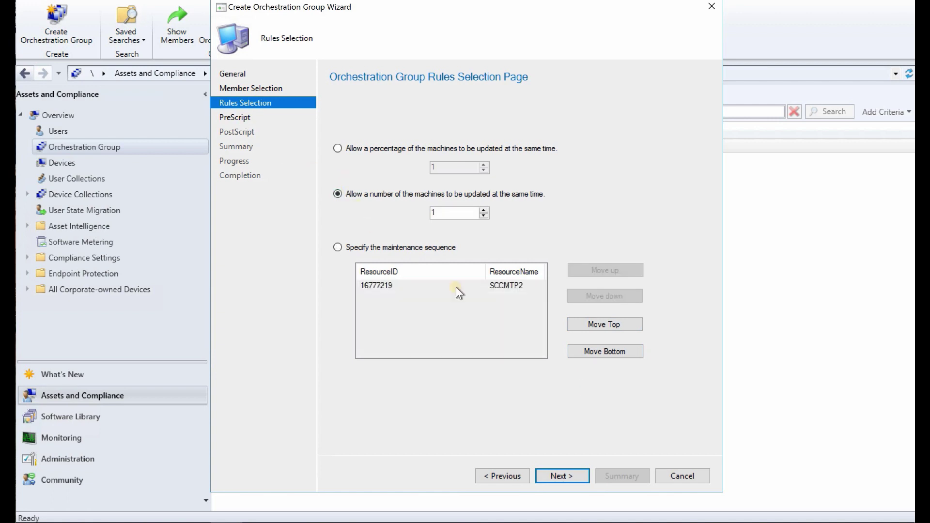
left_click(552, 476)
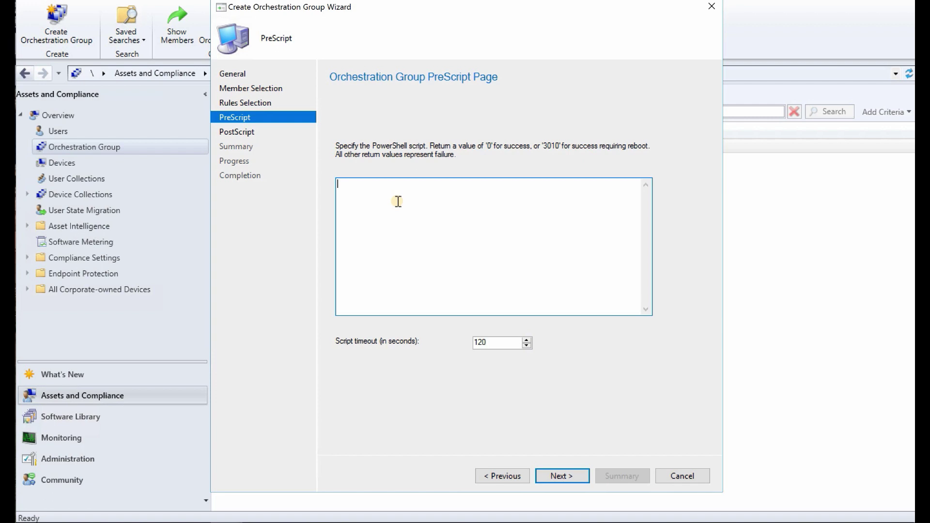
- Skip the pre- and post-scripts, create the Test Server Patching group, and close the wizard
left_click(549, 472)
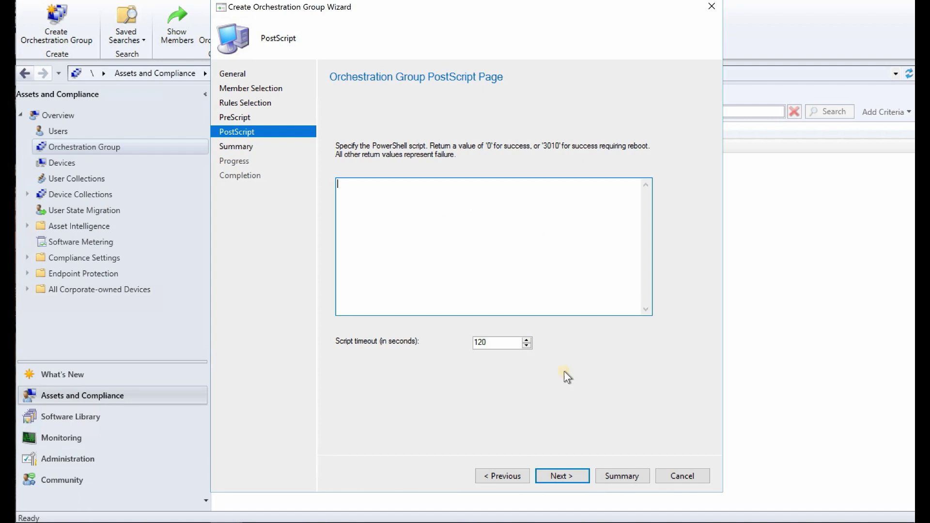
left_click(568, 473)
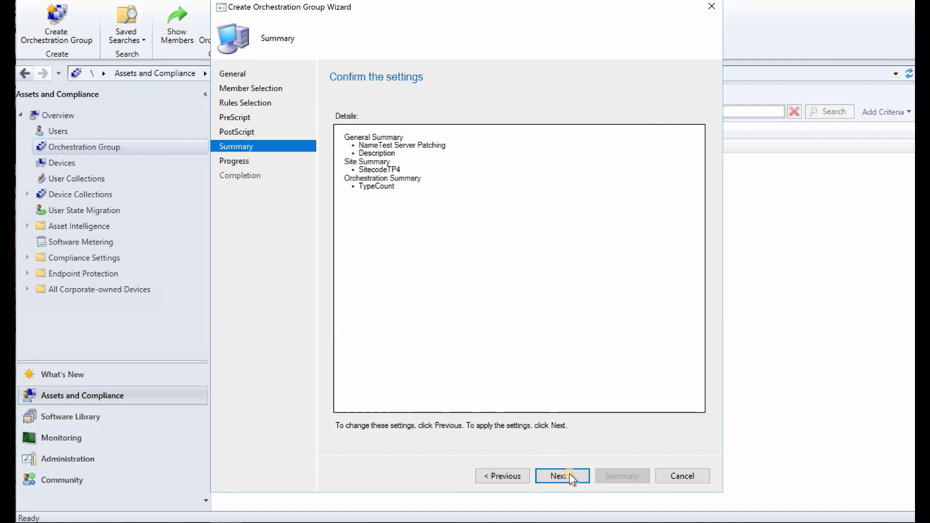
left_click(568, 473)
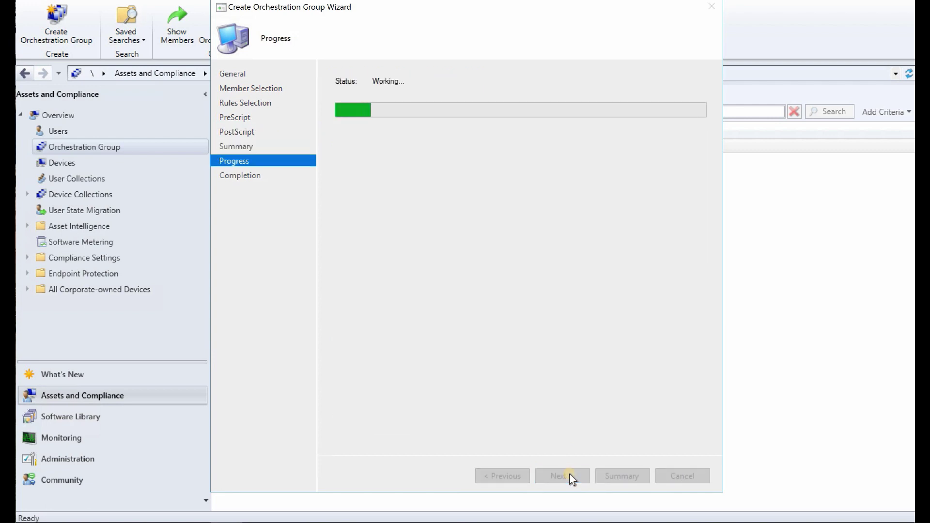
left_click(683, 476)
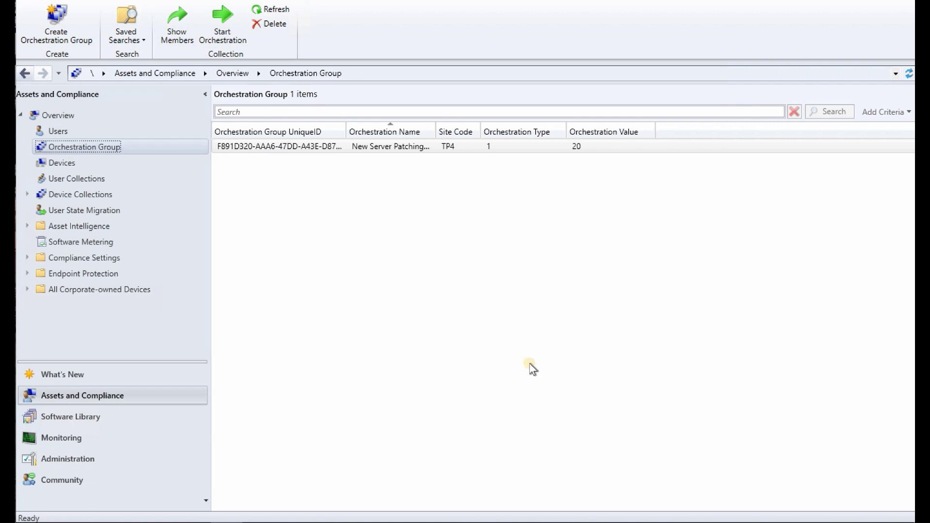
- Refresh the Orchestration Group list, auto-fit the UniqueID column, and select Test Server Patching
right_click(88, 147)
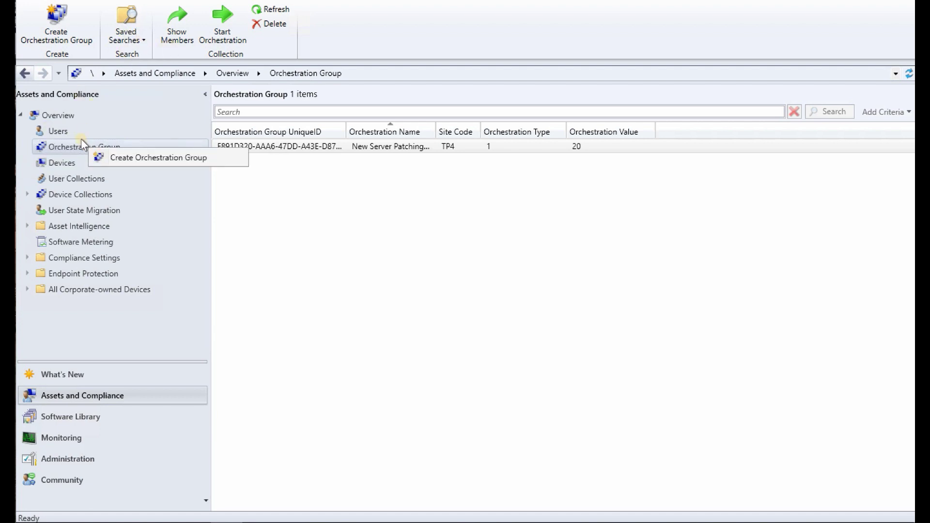
key("Escape")
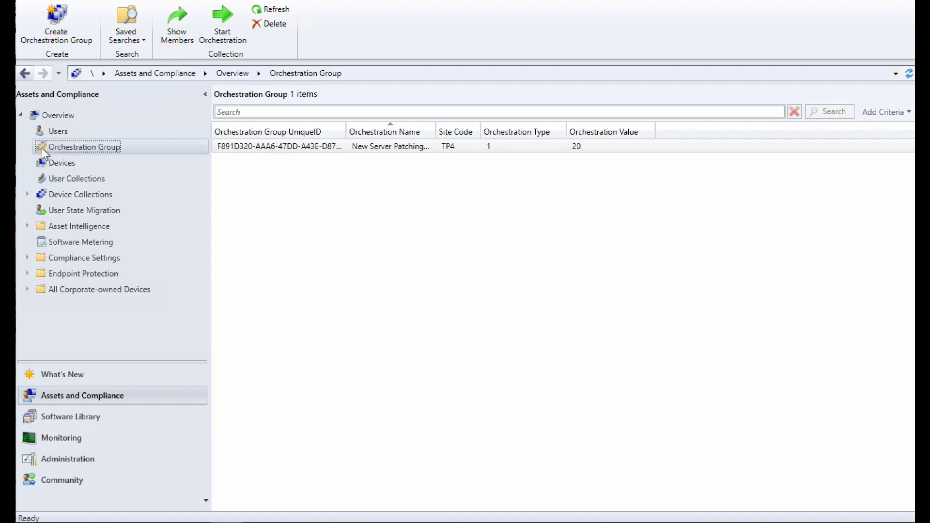
left_click(57, 131)
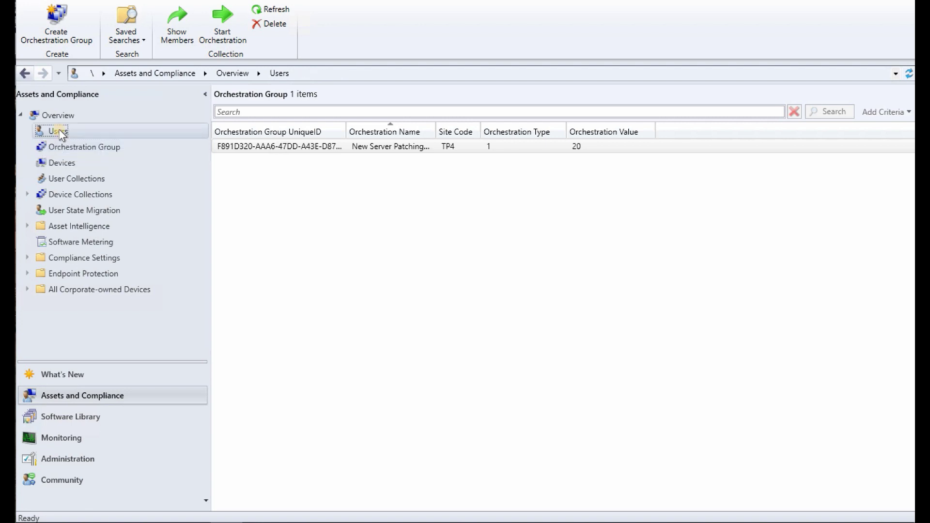
left_click(85, 147)
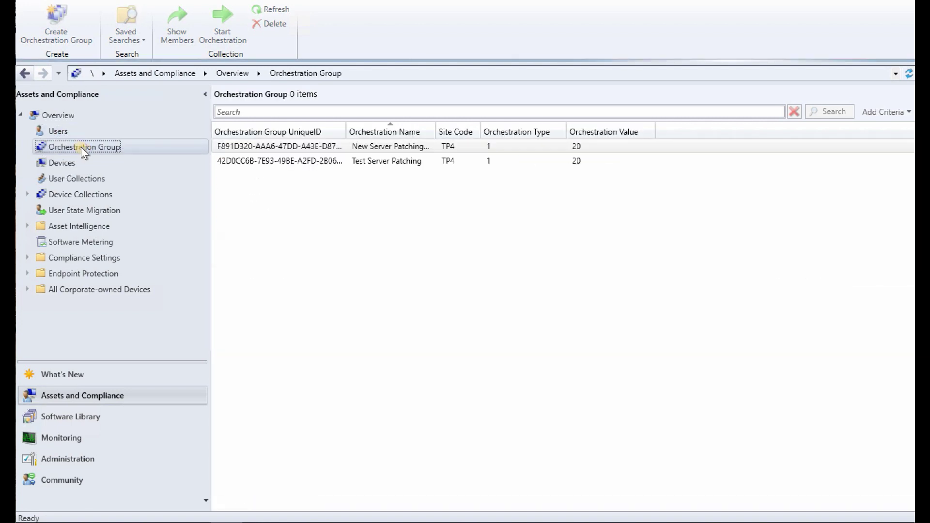
double_click(349, 129)
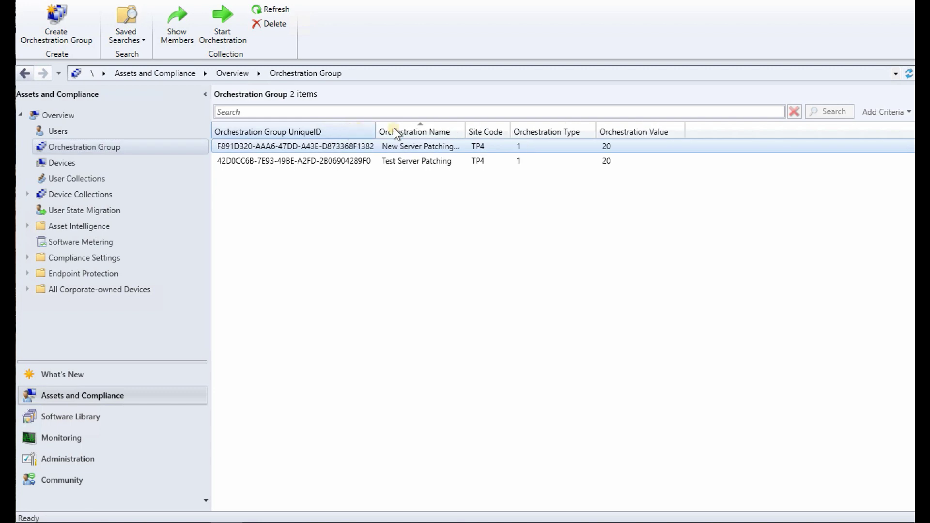
left_click(448, 159)
- Show Test Server Patching's members, resize the Resource ID and OG ID columns, and add a widened Name column
right_click(444, 159)
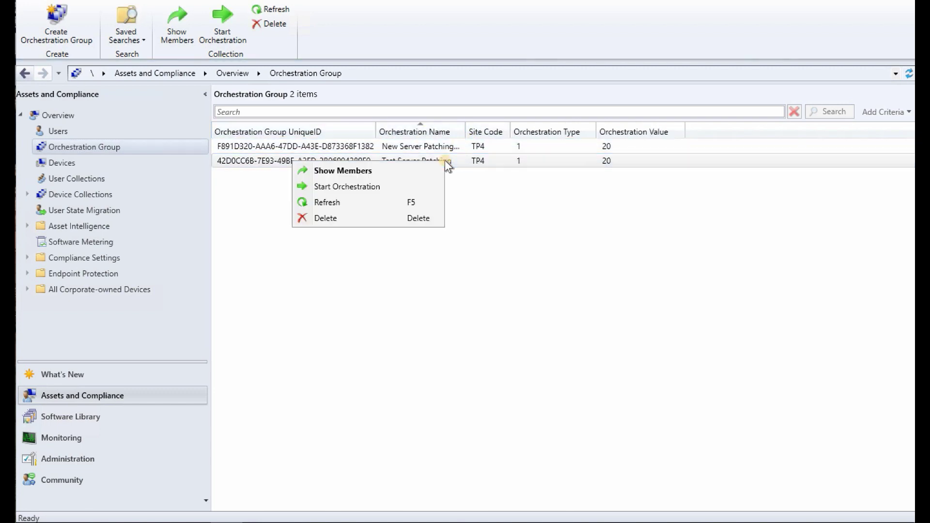
left_click(376, 173)
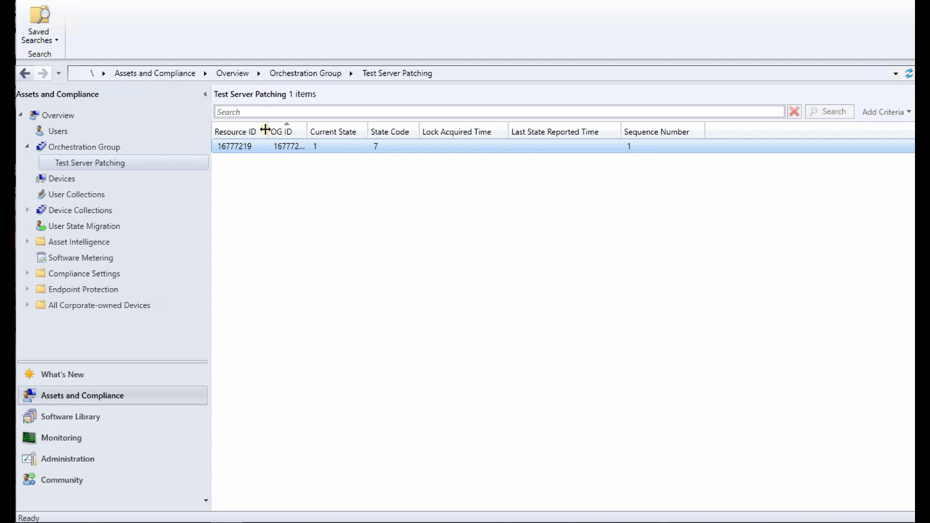
left_click_drag(262, 127, 254, 127)
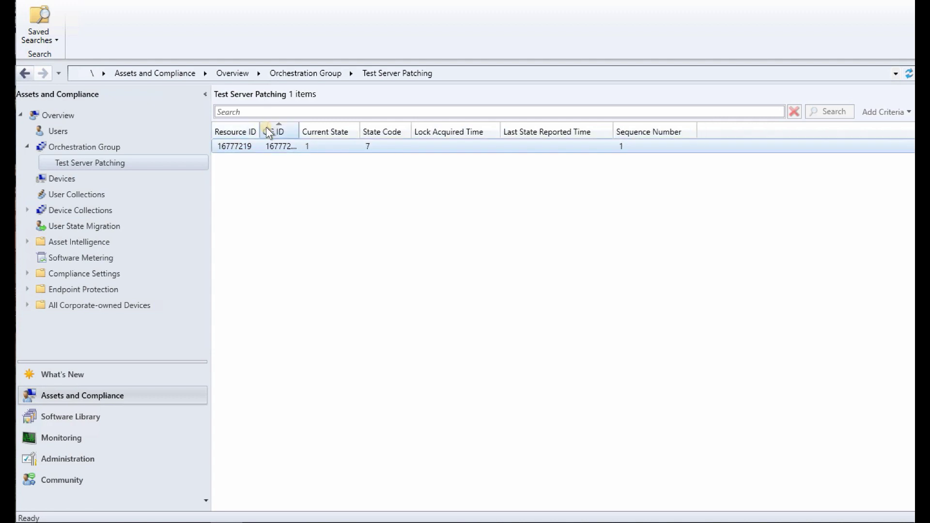
double_click(297, 129)
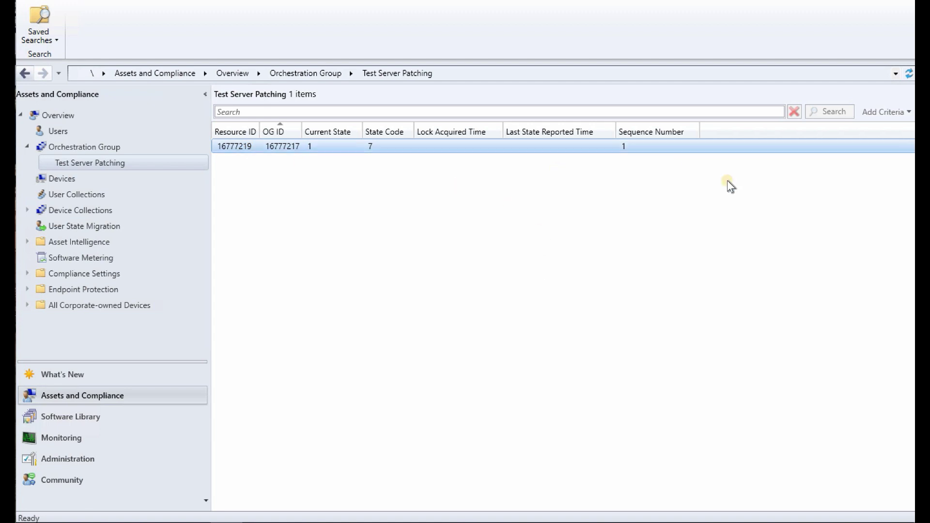
right_click(725, 132)
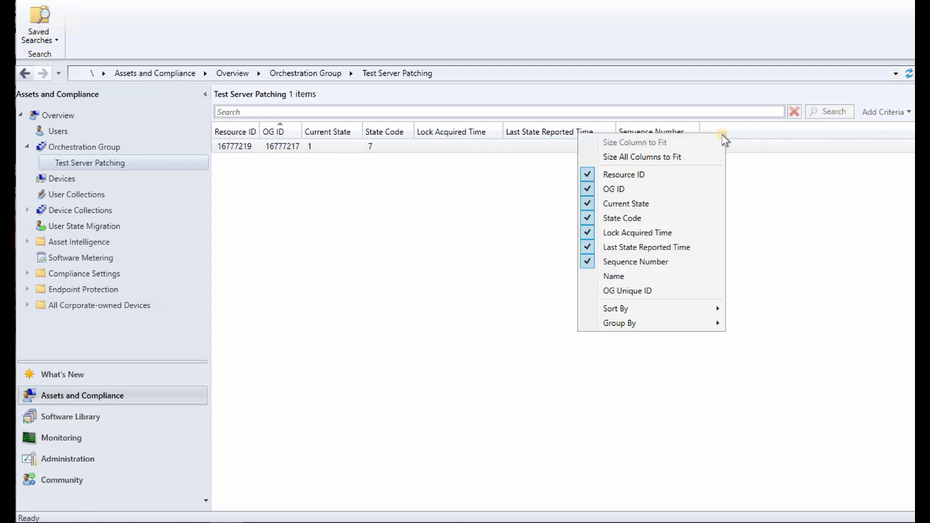
left_click(665, 276)
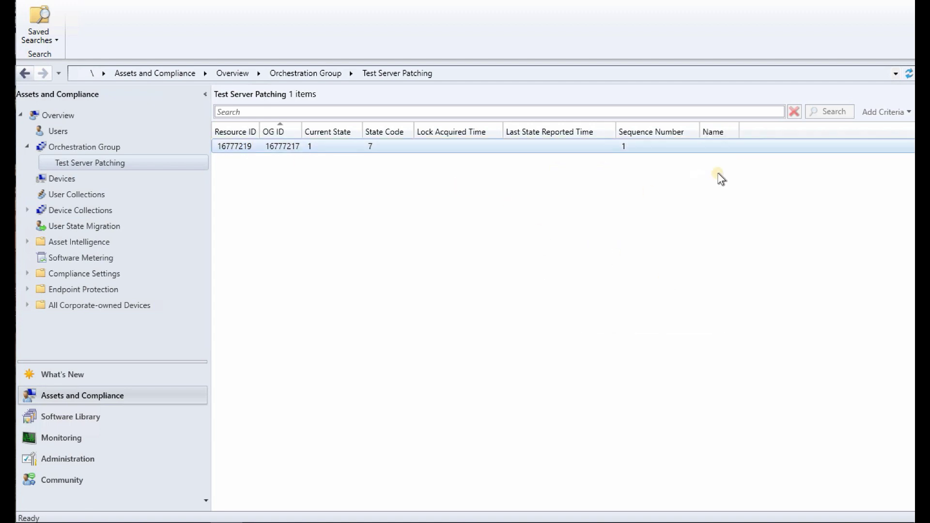
left_click_drag(738, 131, 782, 131)
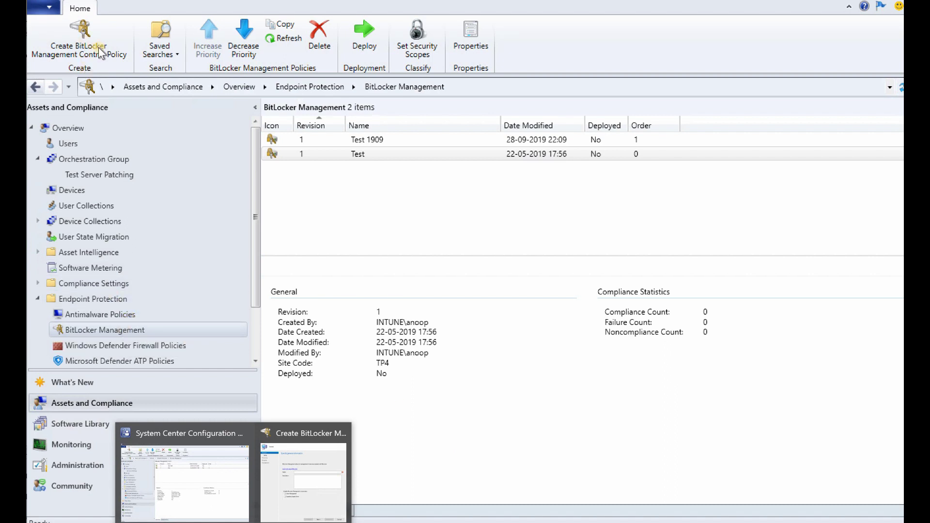
- Name the BitLocker policy 'MBAM Policy' and tick the Client Management and Operating System Drive components
left_click(277, 452)
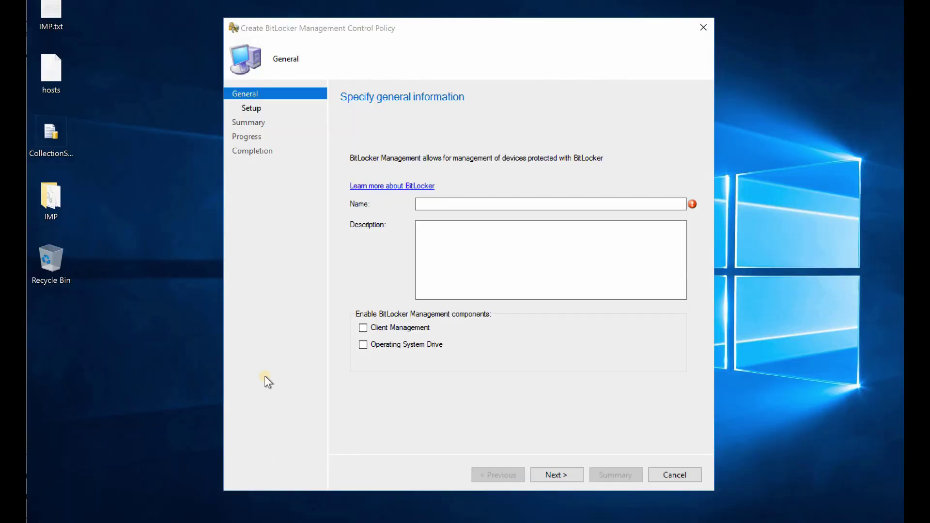
left_click(437, 204)
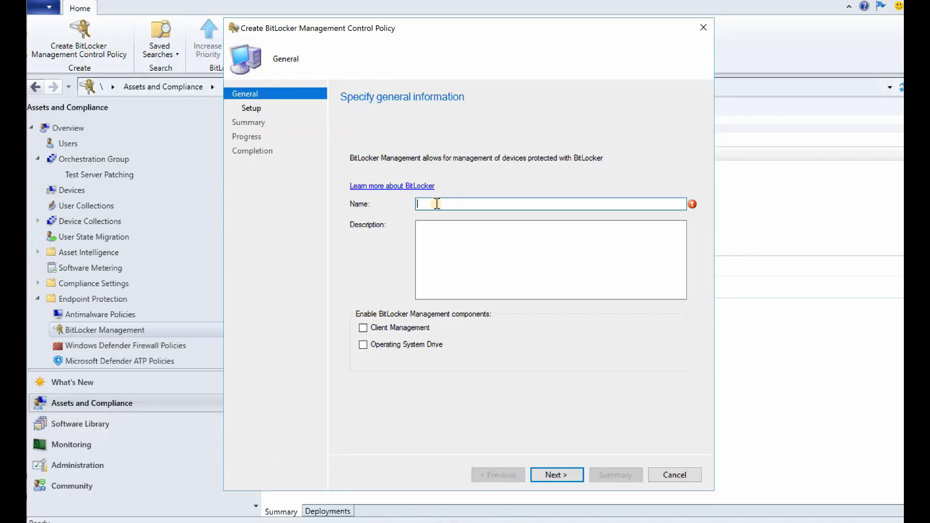
type("MBAB")
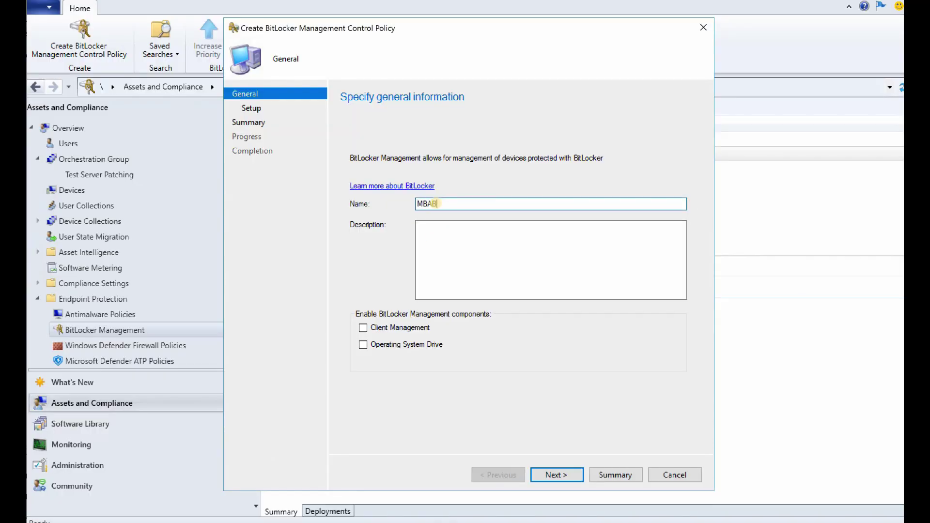
key("BackSpace")
type("M Policy")
left_click(364, 328)
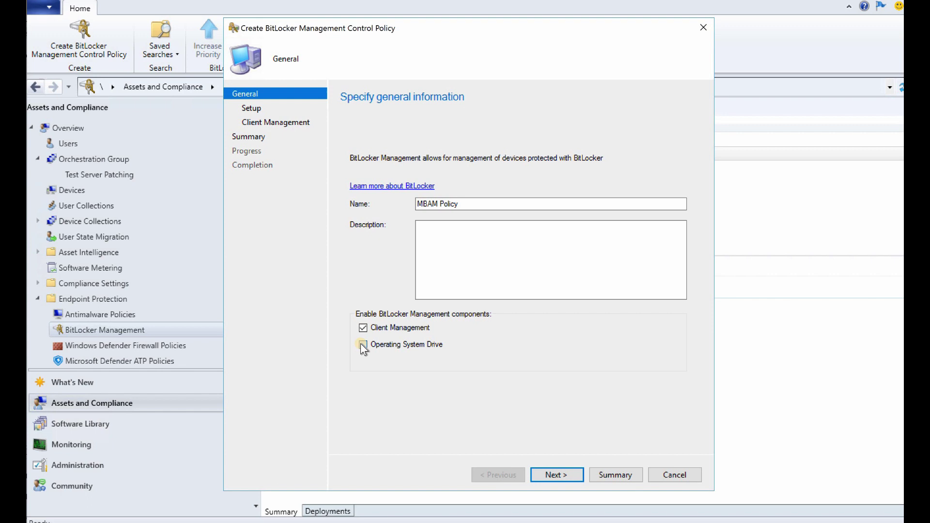
left_click(360, 344)
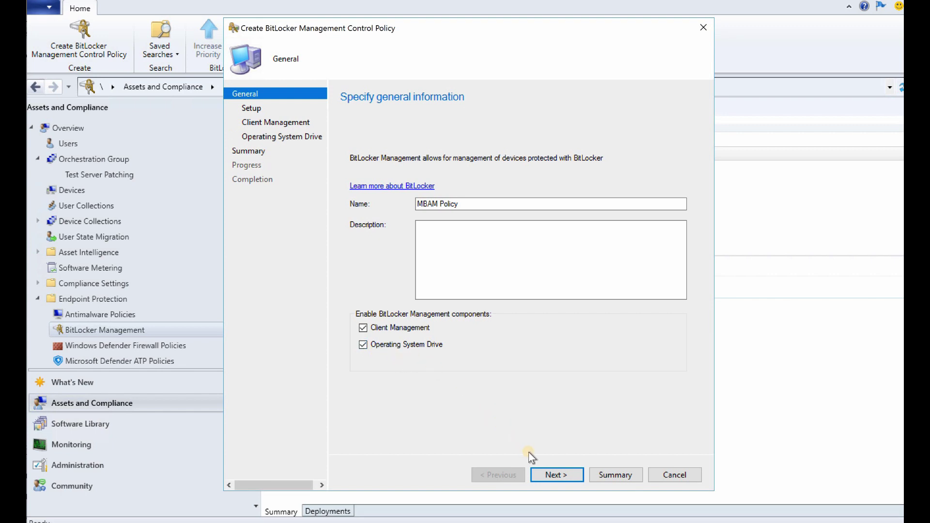
- Enable drive encryption and cipher strength, including the Windows 10 cipher strength setting
left_click(551, 474)
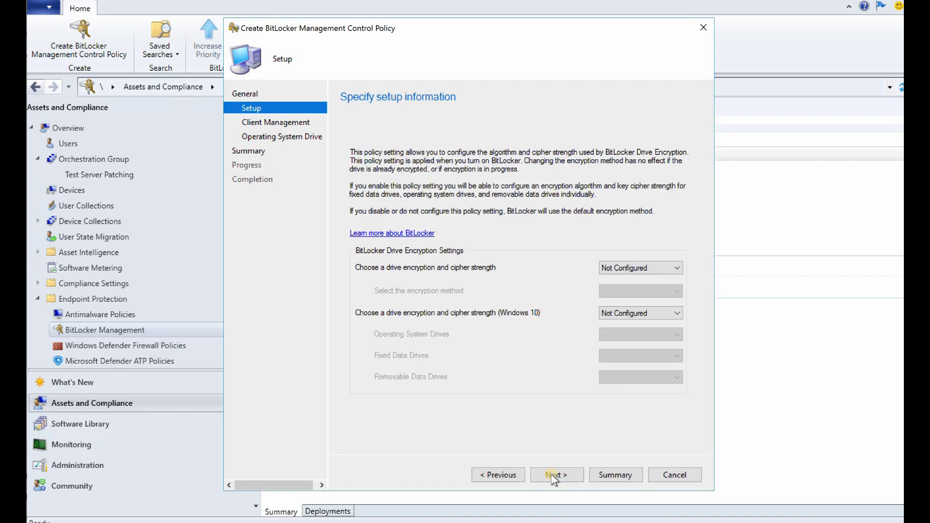
left_click(649, 268)
left_click(656, 287)
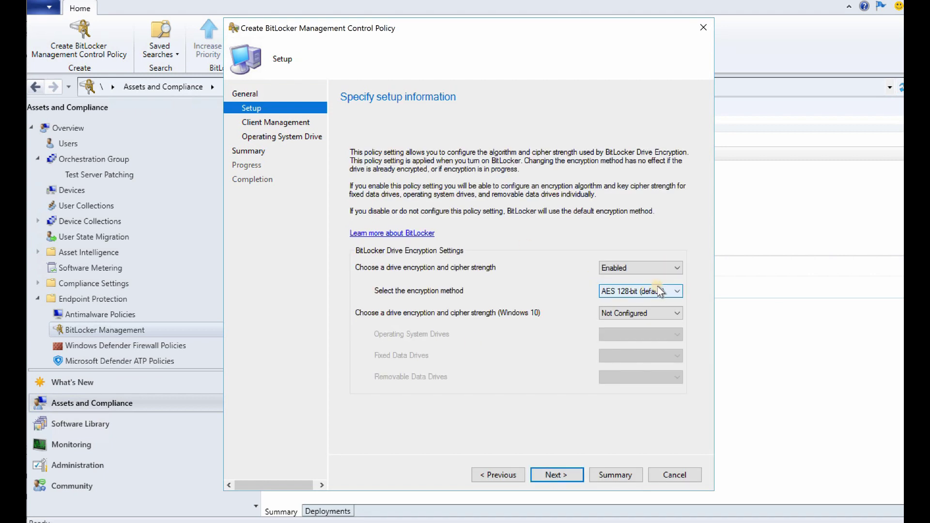
left_click(658, 313)
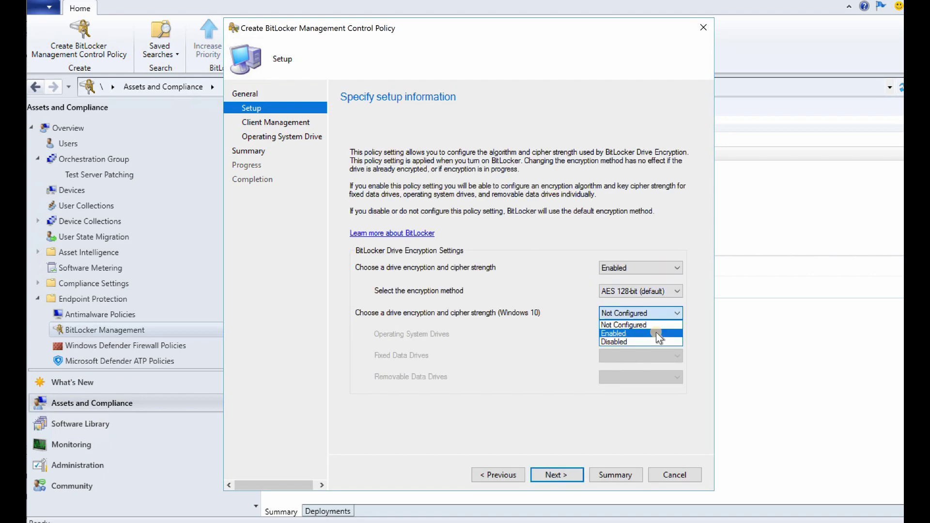
left_click(655, 330)
left_click(561, 475)
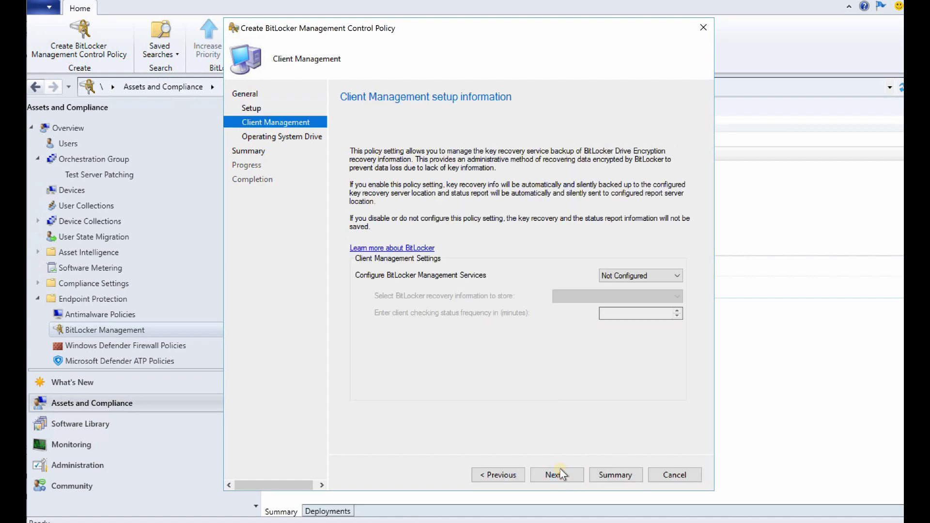
- Enable BitLocker Management Services and operating system drive encryption, then create the policy
left_click(637, 274)
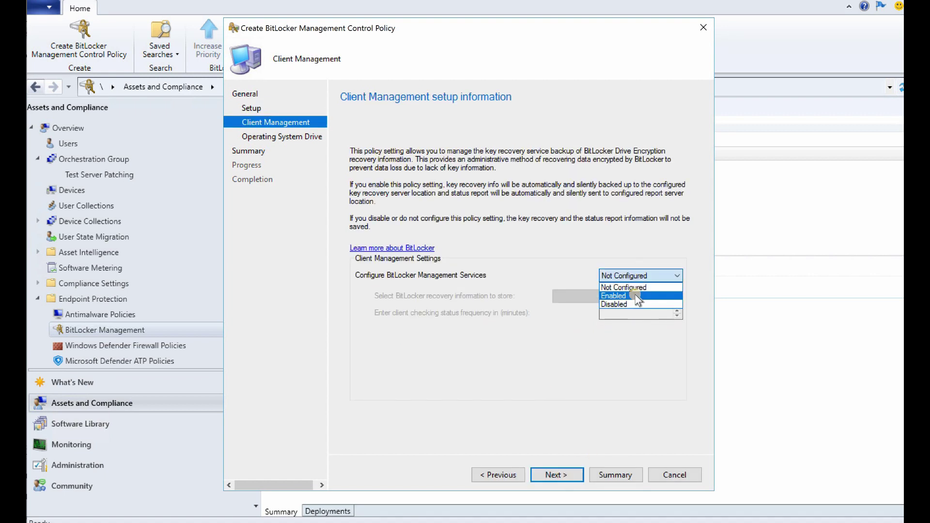
left_click(638, 295)
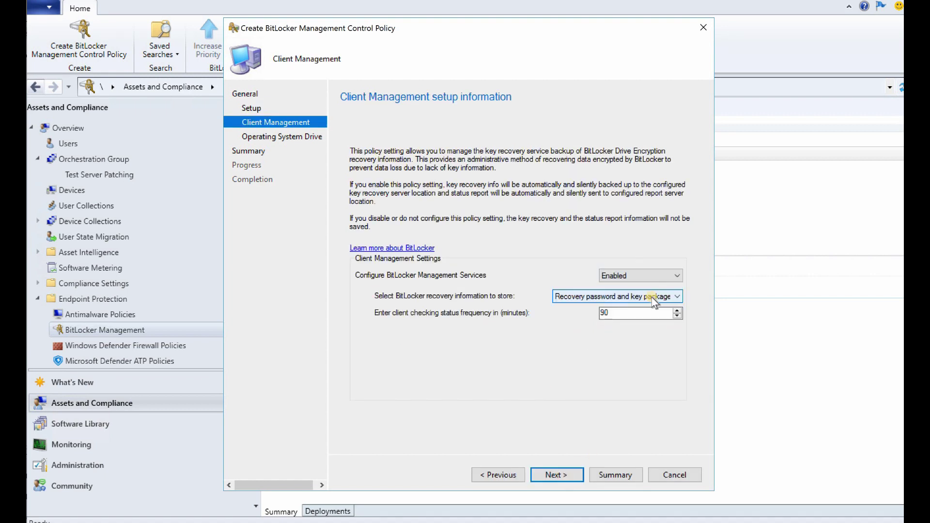
left_click(561, 475)
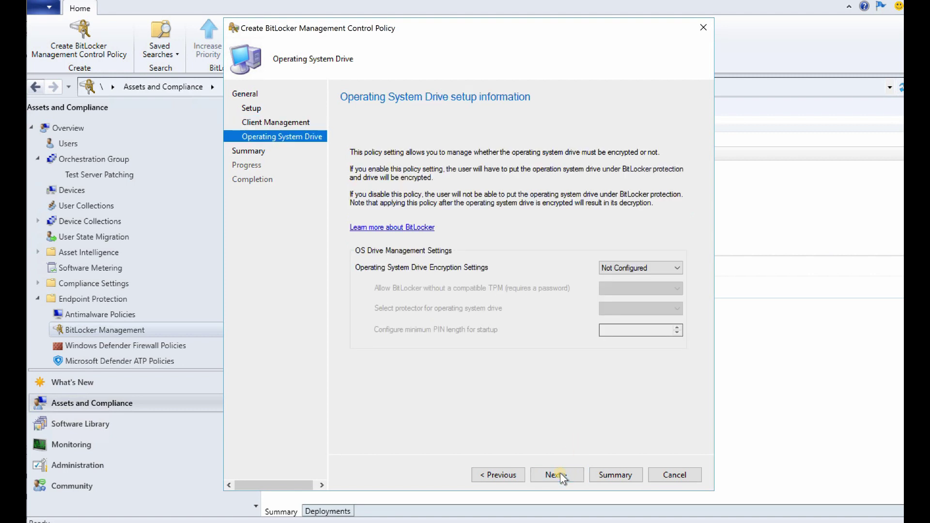
left_click(672, 268)
left_click(657, 284)
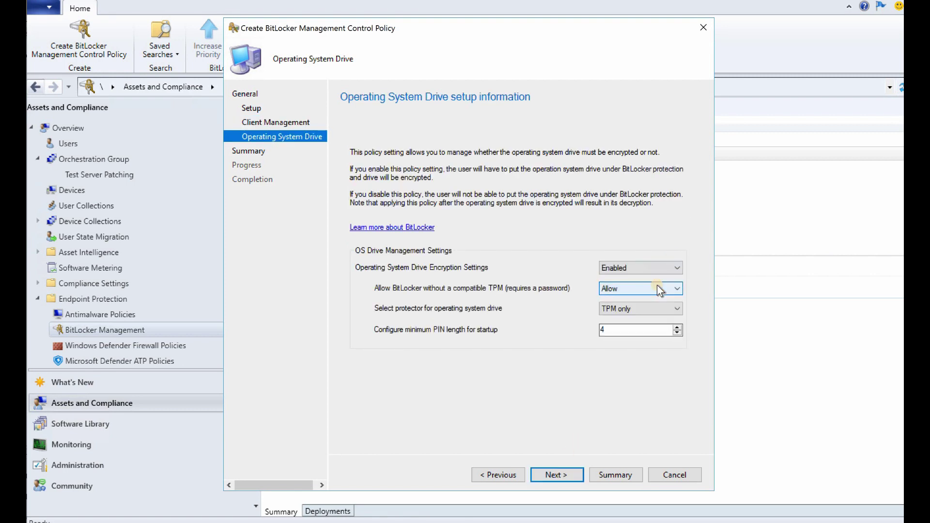
left_click(562, 472)
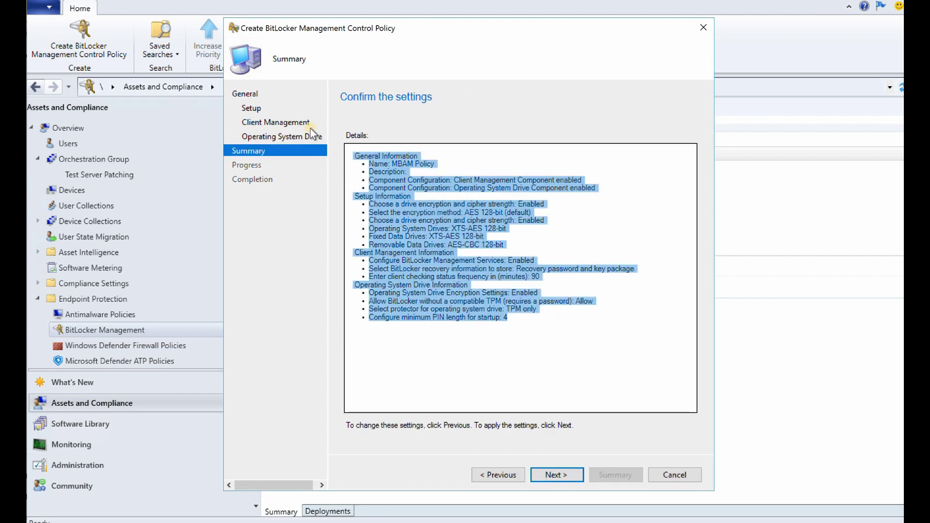
left_click(568, 470)
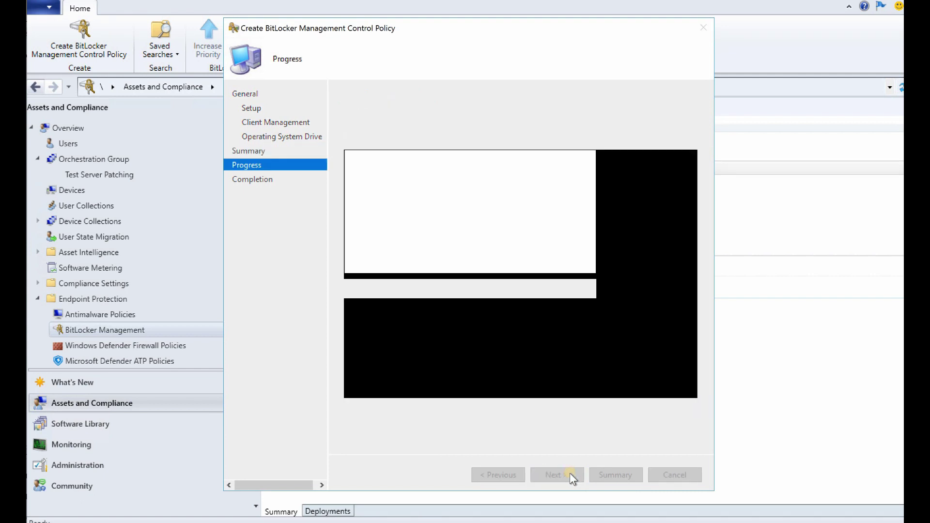
left_click(674, 475)
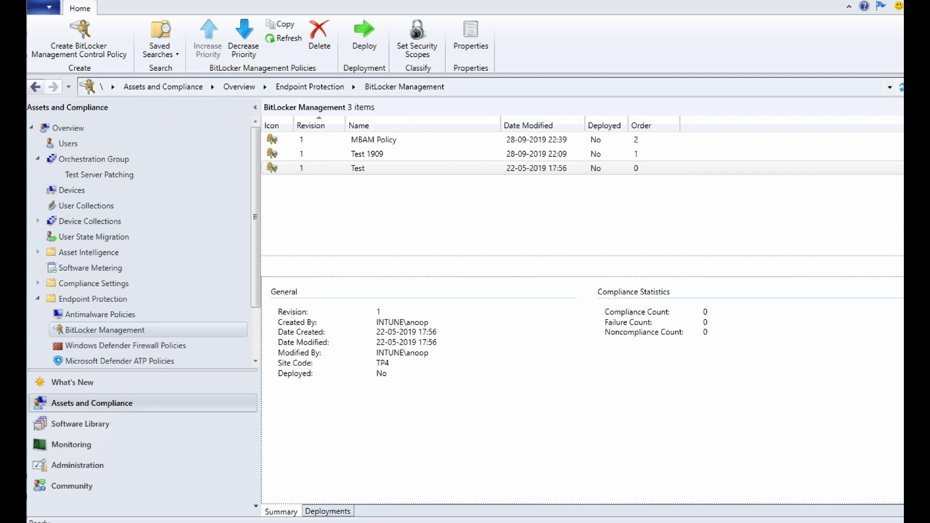
- Bring the File Explorer window showing the SMSSETUP\TOOLS\ExtendMigrateToAzure folder to the front
left_click(138, 479)
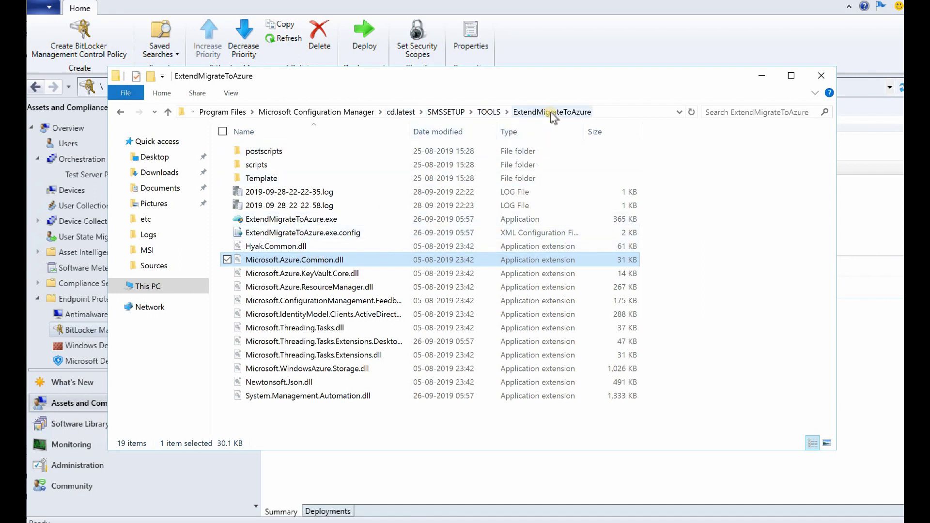
- Run ExtendMigrateToAzure.exe and approve the User Account Control prompt
double_click(306, 221)
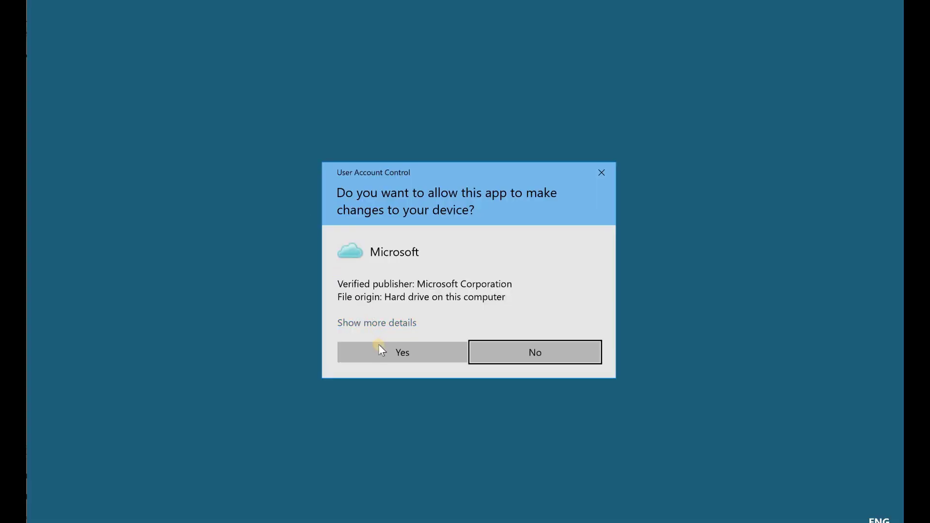
left_click(380, 347)
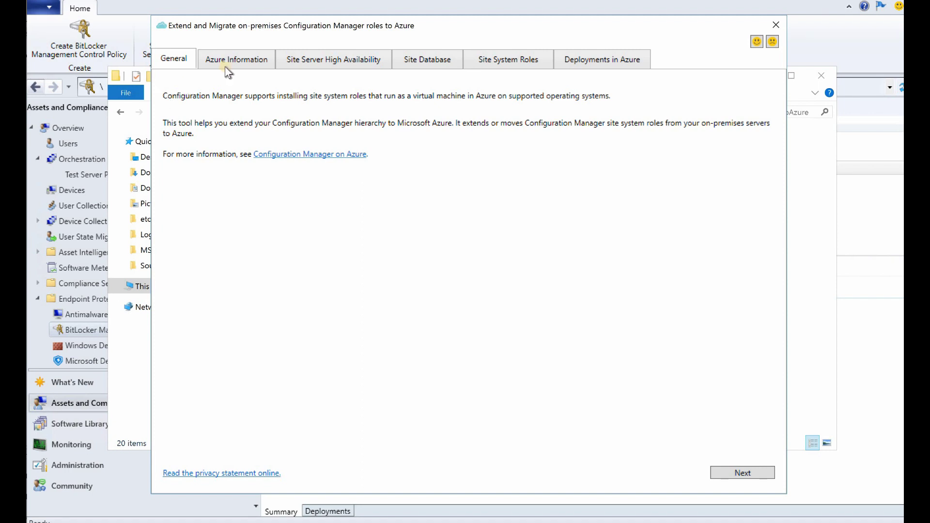
- Page through the tool's tabs from Azure Information to Deployments in Azure, then back to General
left_click(238, 59)
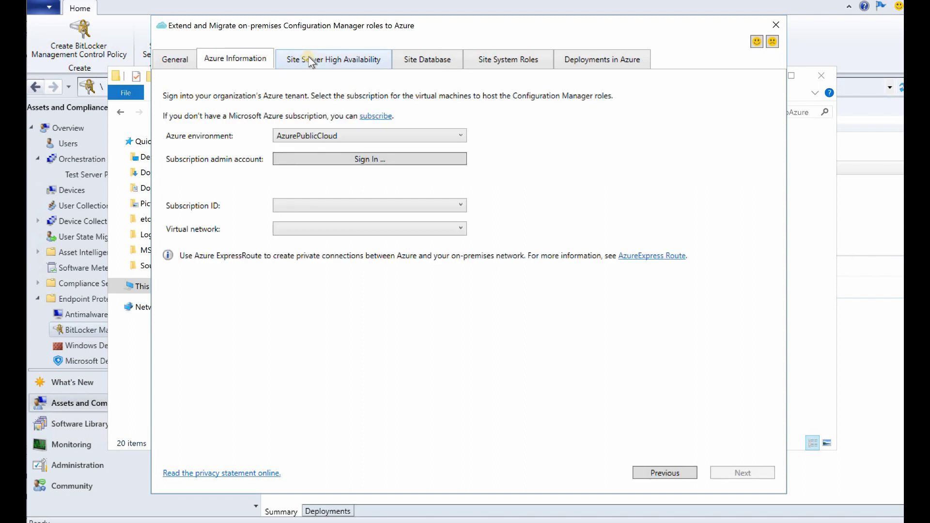
left_click(310, 60)
left_click(417, 63)
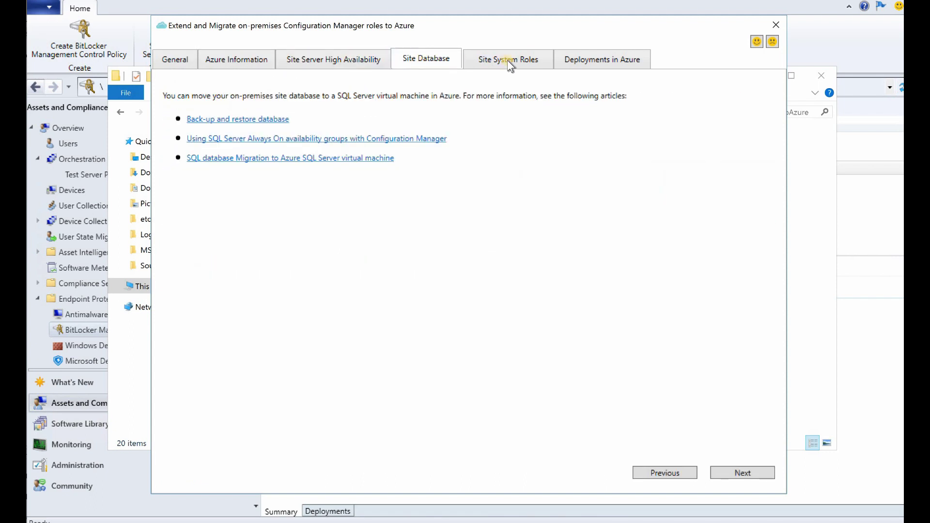
left_click(508, 60)
left_click(596, 58)
left_click(523, 62)
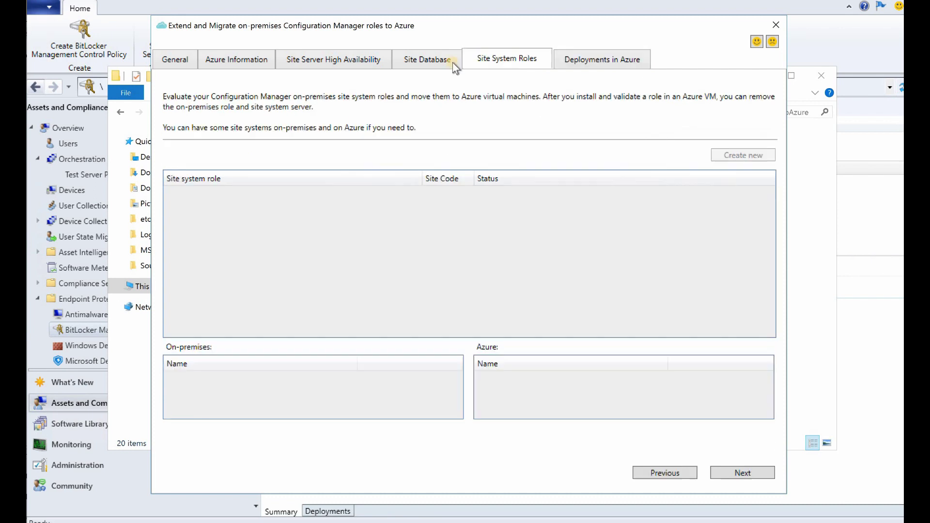
left_click(422, 64)
left_click(339, 60)
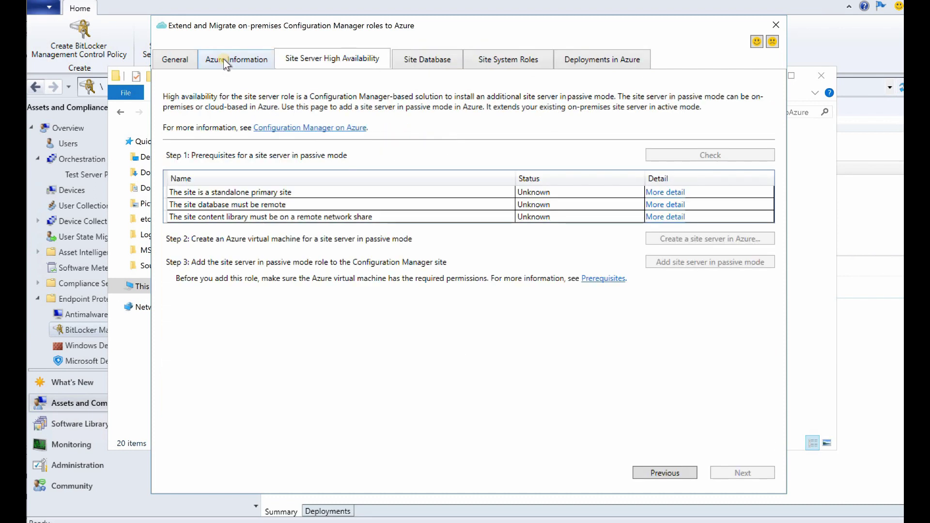
left_click(223, 59)
left_click(179, 62)
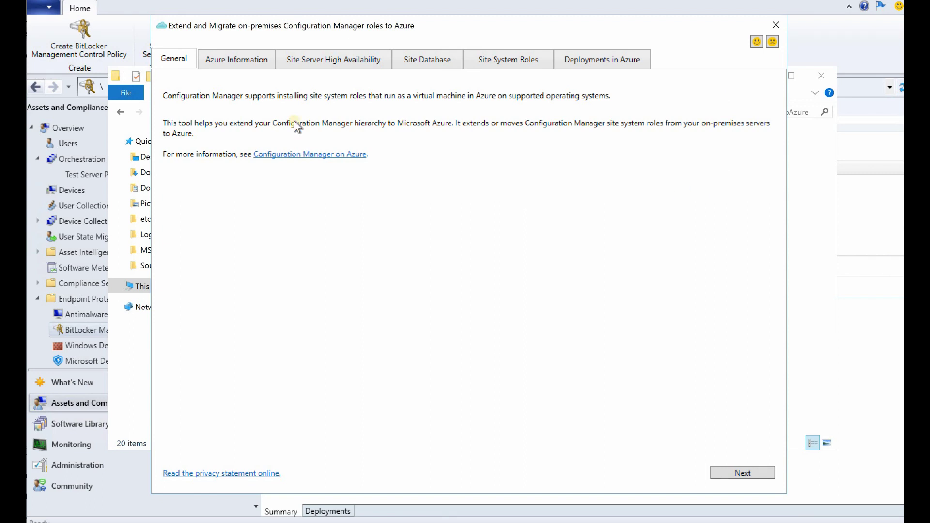
- Check the empty Virtual network list on Azure Information, then revisit the High Availability and Site Database pages
left_click(218, 57)
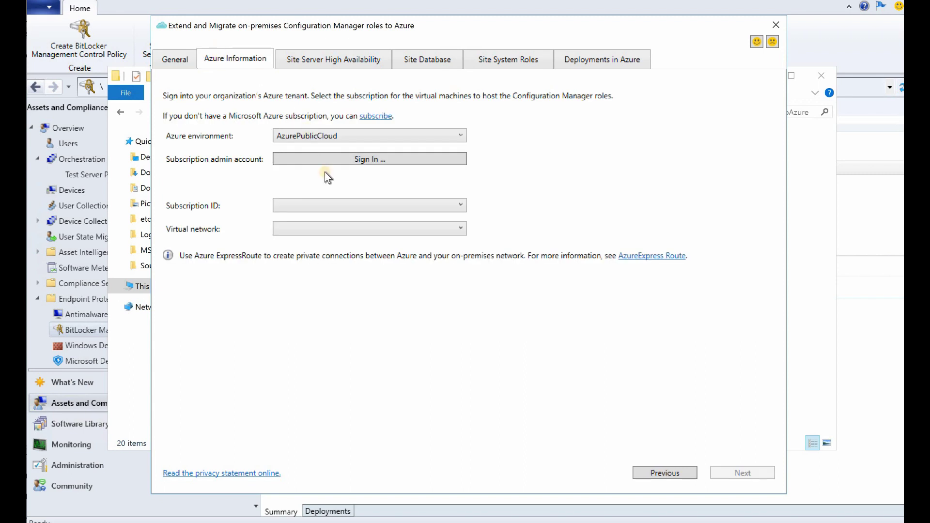
left_click(378, 232)
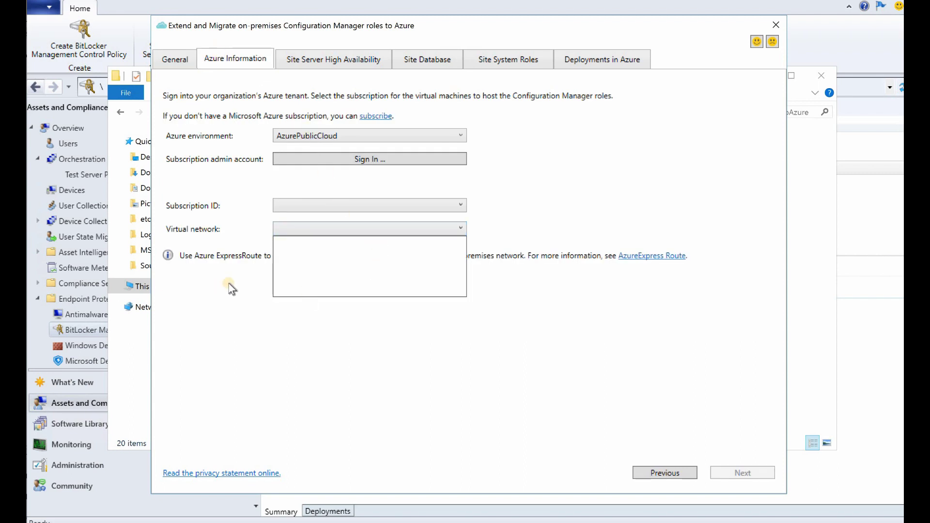
left_click(246, 268)
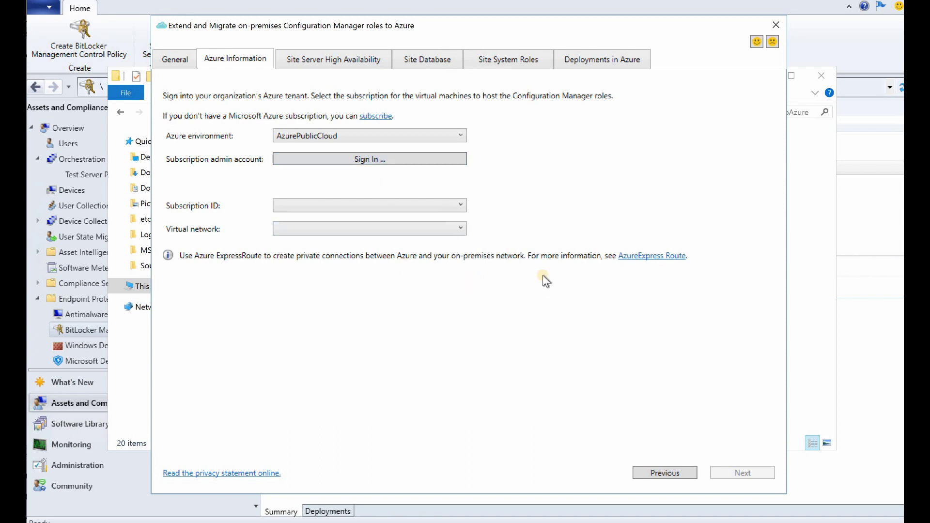
left_click(359, 61)
left_click(407, 63)
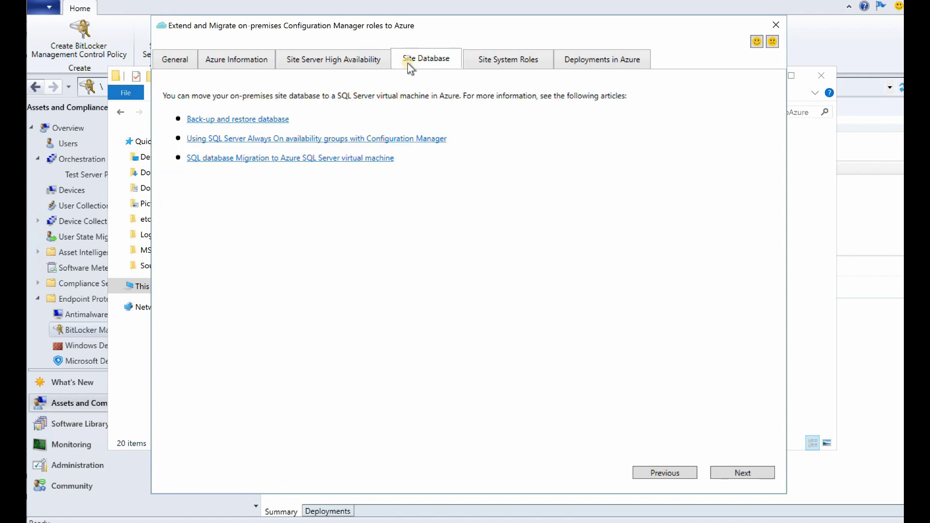
left_click(339, 65)
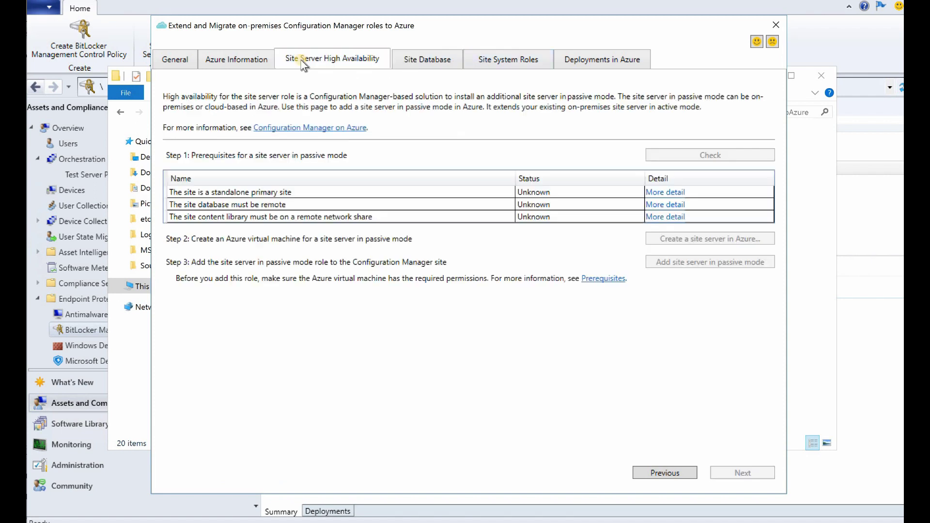
left_click(251, 61)
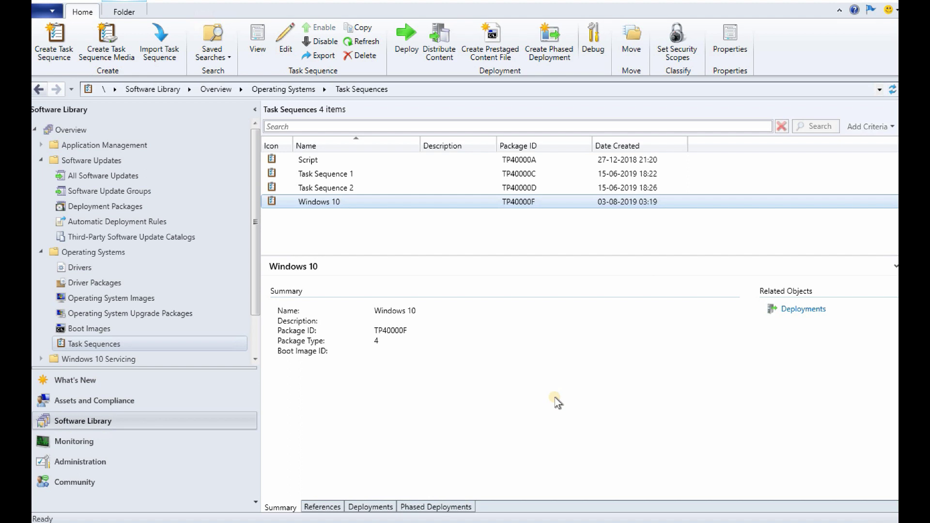
- Show the Third-Party Software Update Catalogs list with the Adobe, Dell, HP and Lenovo catalogs
left_click(126, 236)
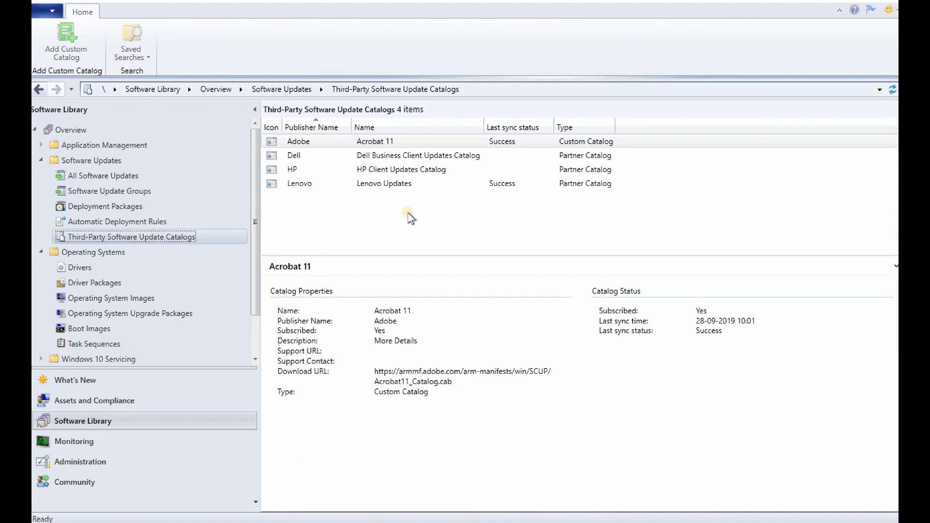